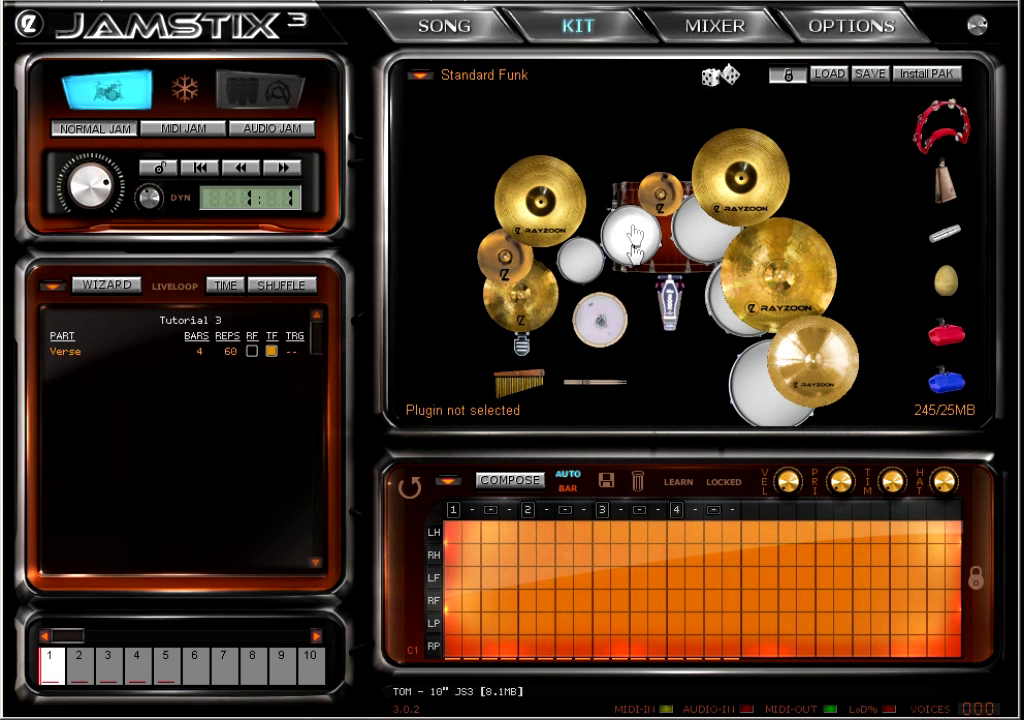
# Step: Assign the Import style to the Verse part from the Available Styles list
pyautogui.click(462, 36)
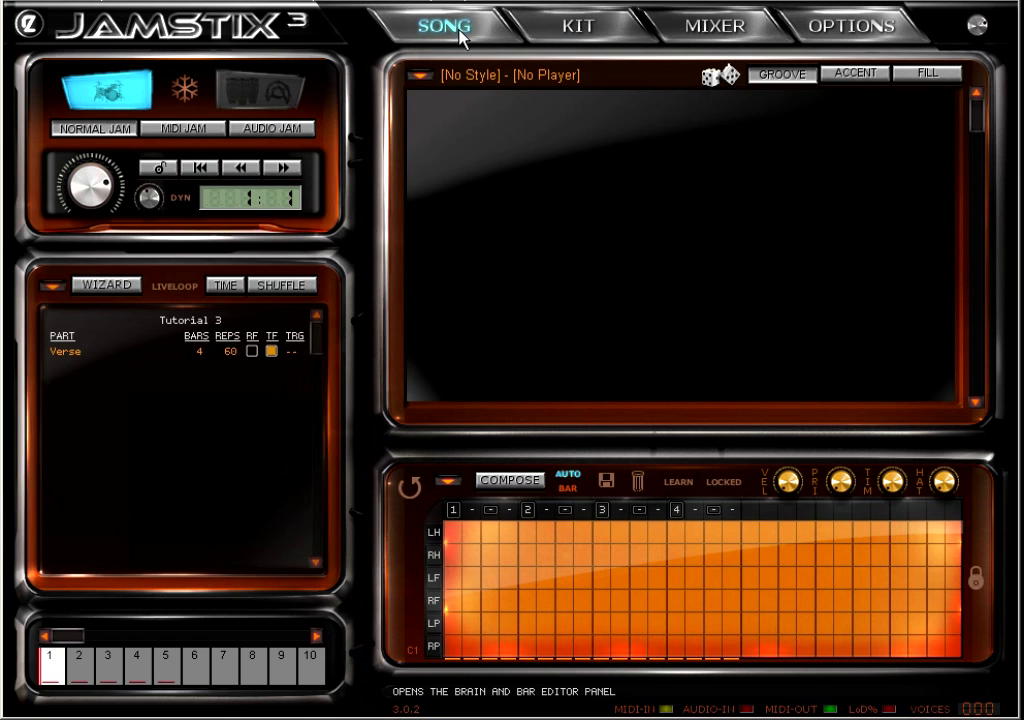
pyautogui.click(470, 80)
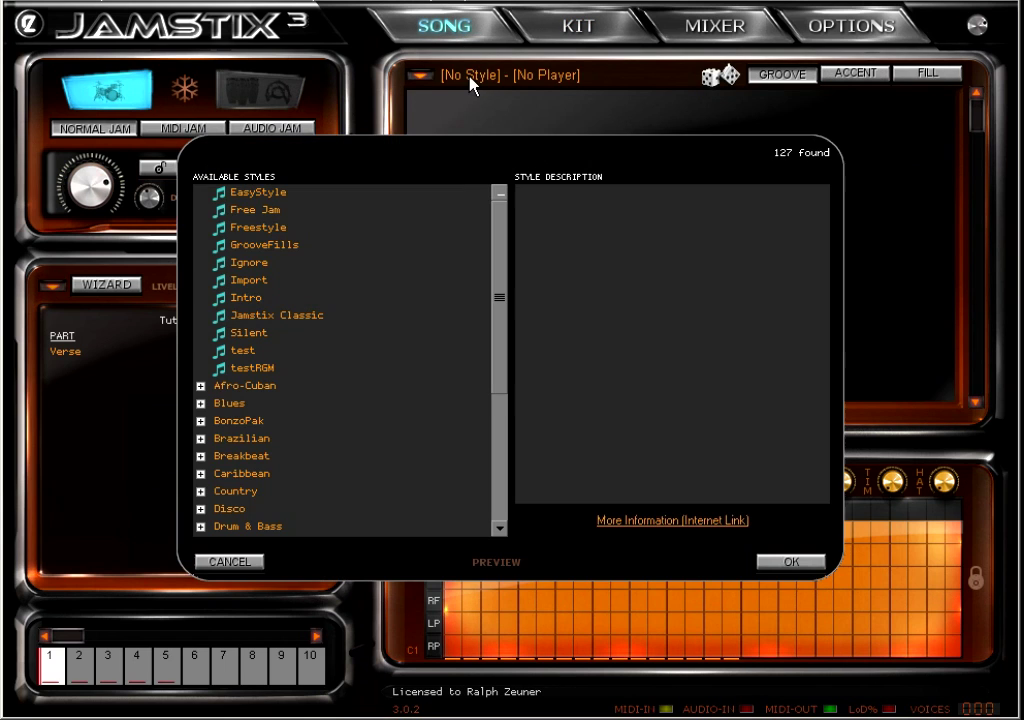
pyautogui.click(252, 282)
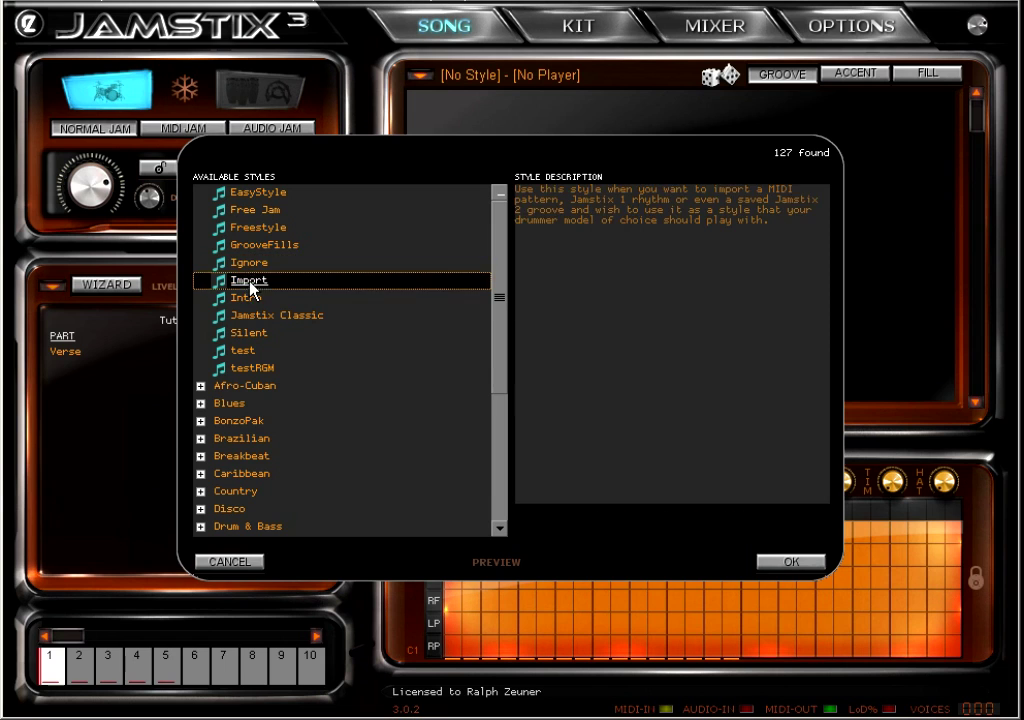
pyautogui.click(791, 561)
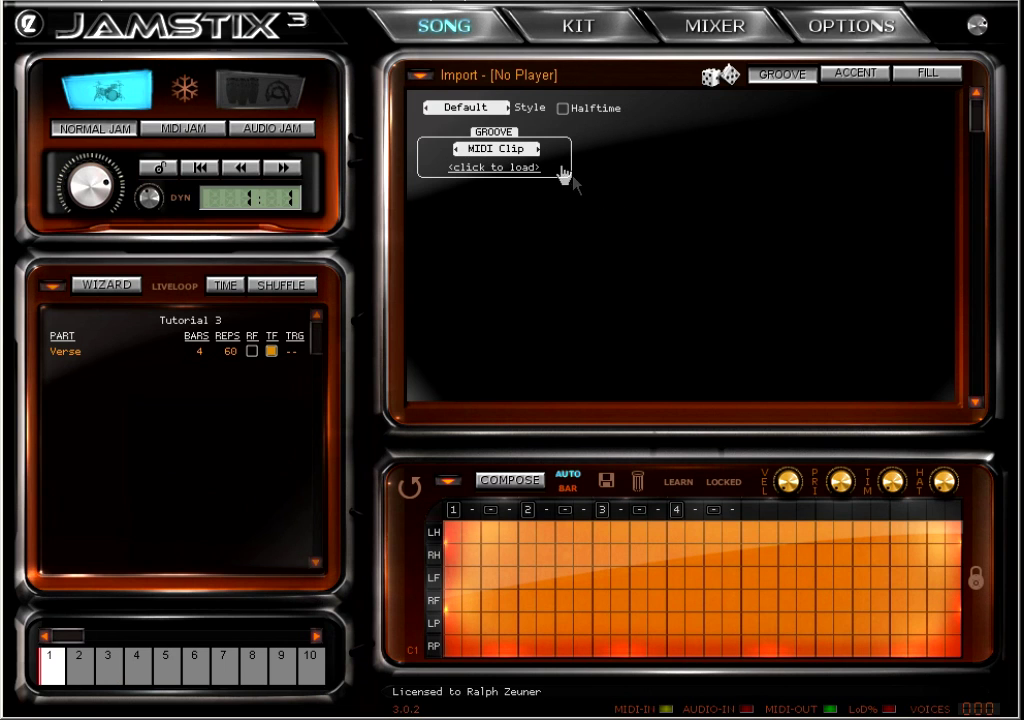
# Step: Load GROOVE 09's 04._Hats_8th_Tight_Closed.mid with EZDrummer mapping as the MIDI clip and play it
pyautogui.click(537, 149)
pyautogui.click(522, 170)
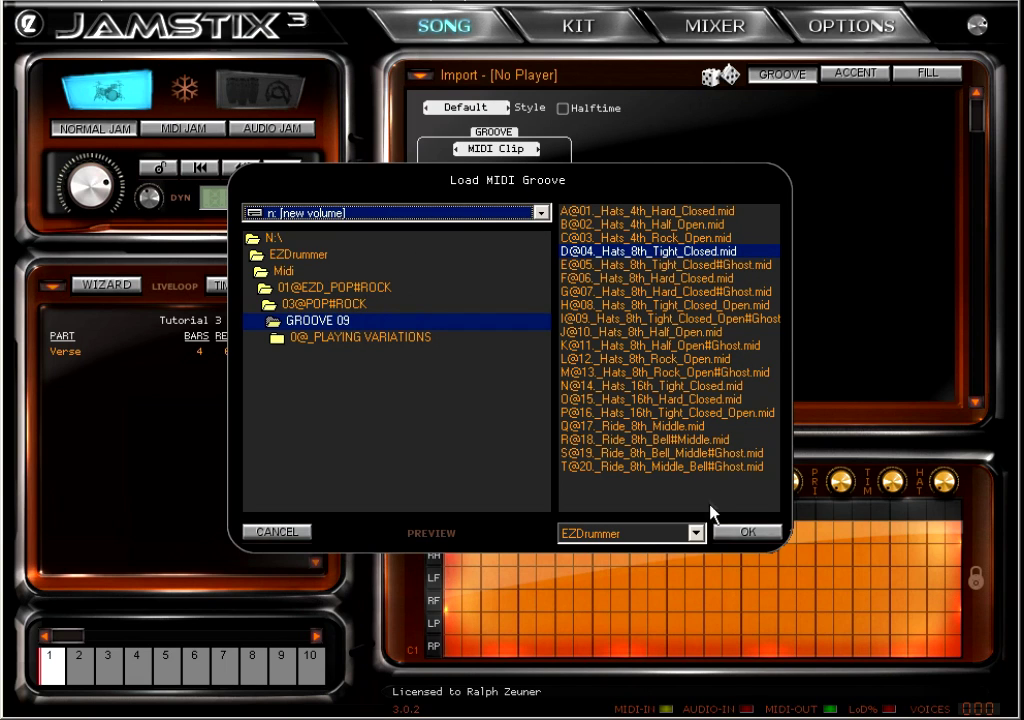
pyautogui.click(696, 533)
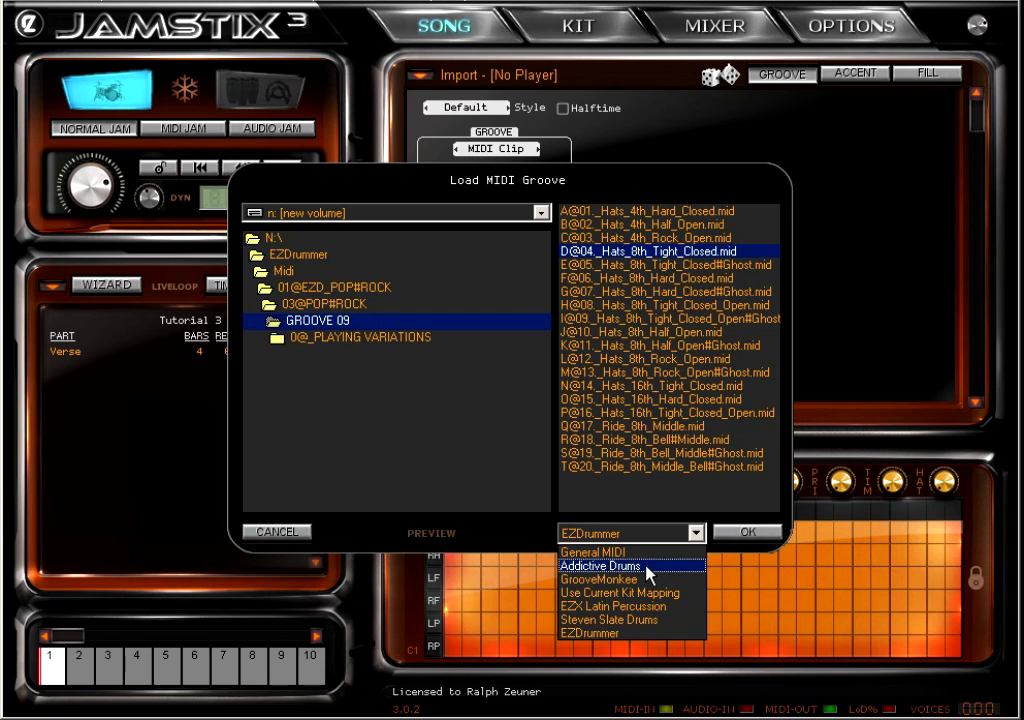
pyautogui.click(633, 632)
pyautogui.click(741, 534)
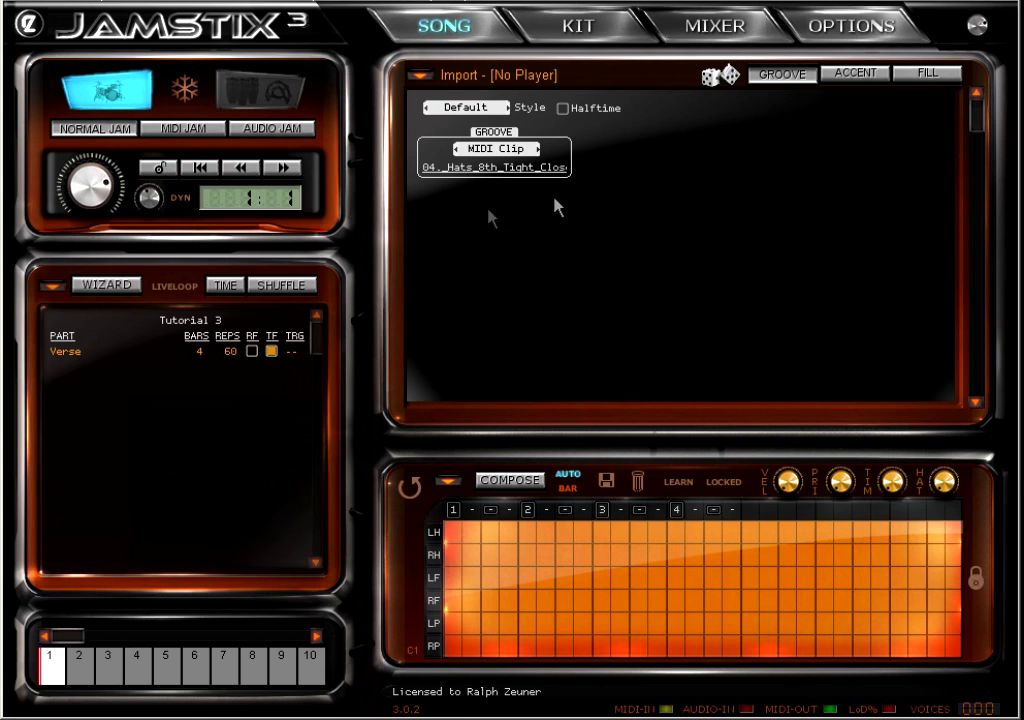
pyautogui.click(160, 170)
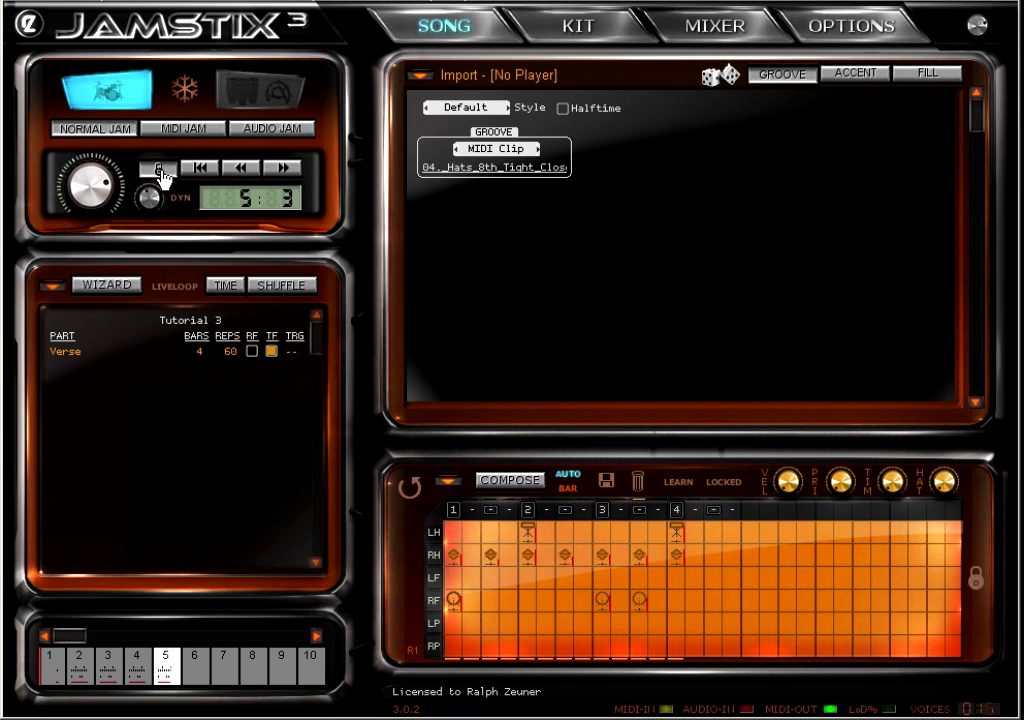
# Step: Make Chad the player so the Verse part reads Import - Chad
pyautogui.click(545, 77)
pyautogui.click(266, 285)
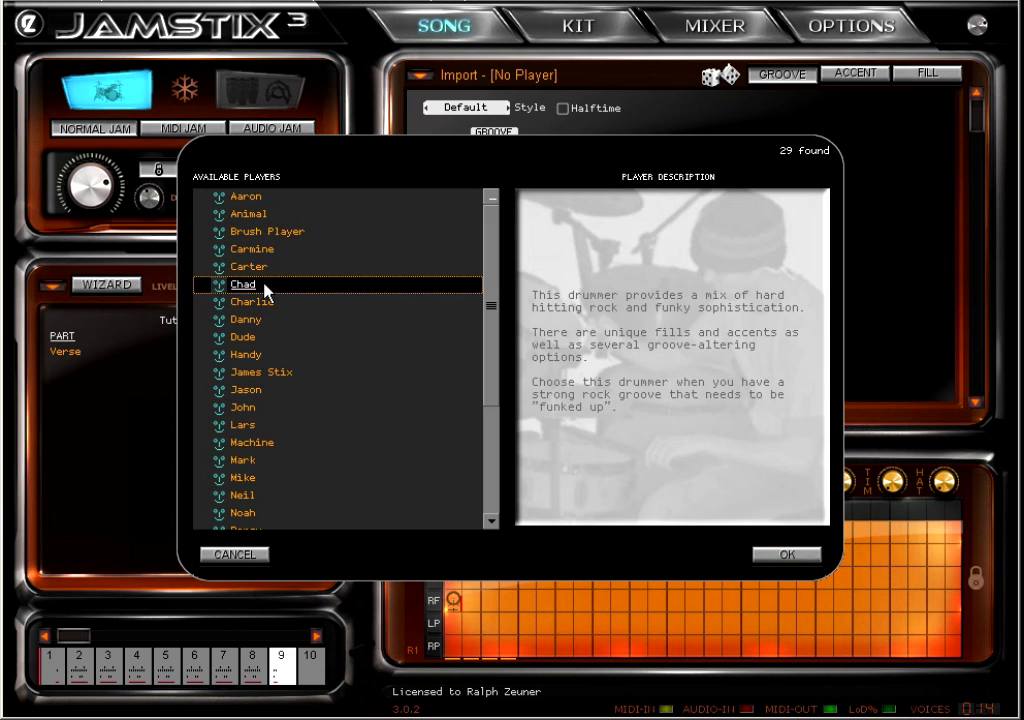
pyautogui.click(792, 562)
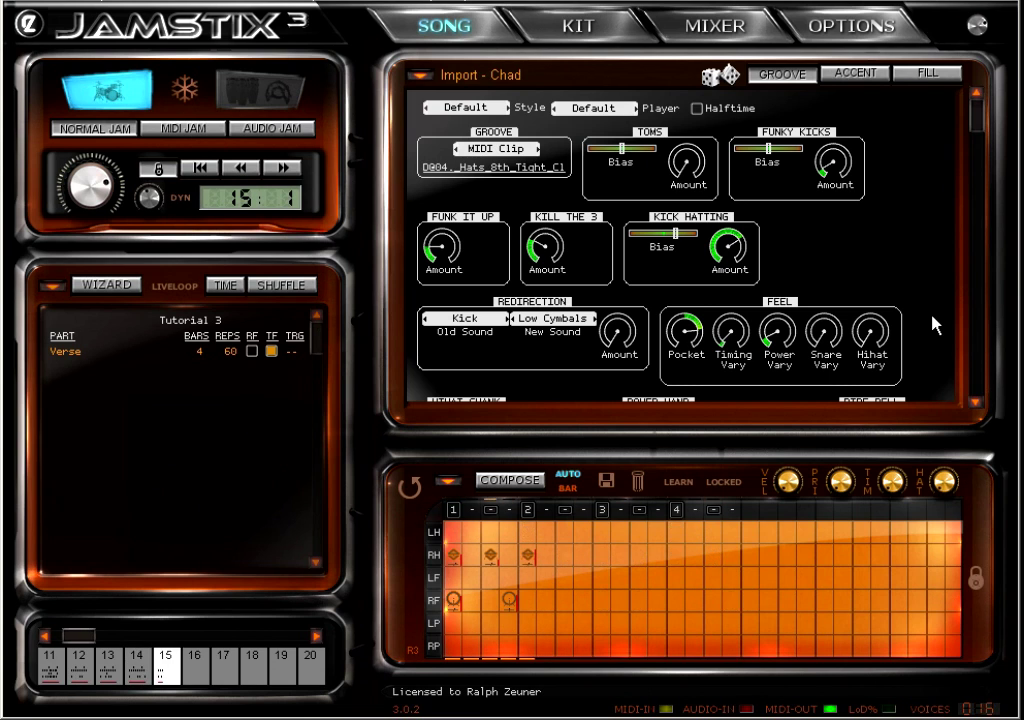
pyautogui.click(271, 350)
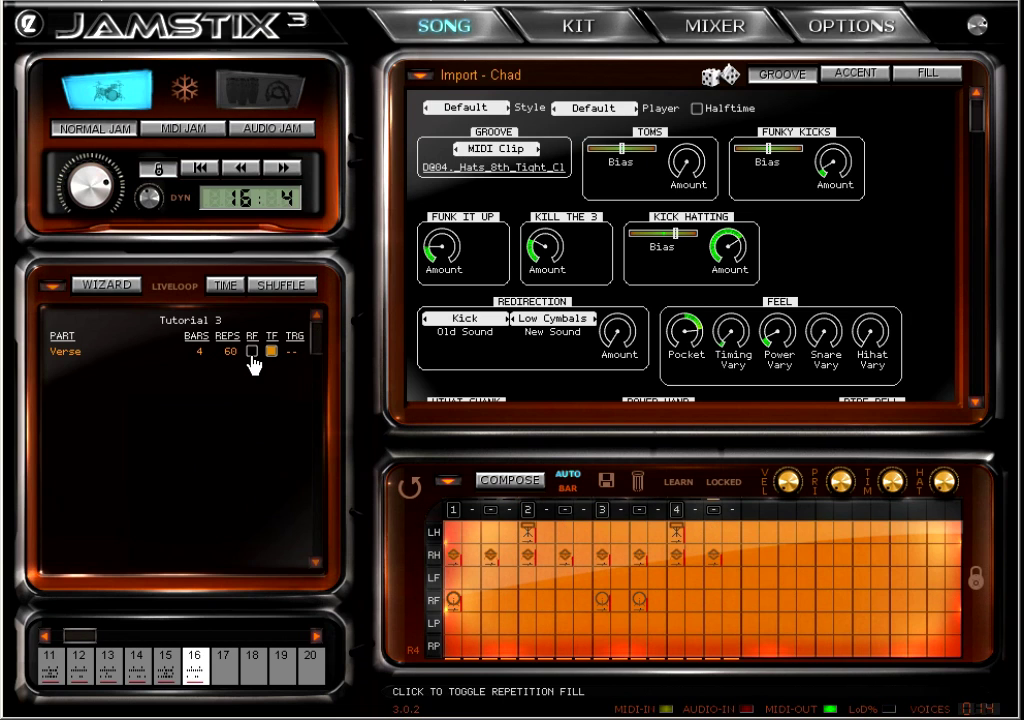
# Step: Turn on repetition fills (RF) for the Verse and adjust the power knob
pyautogui.click(252, 351)
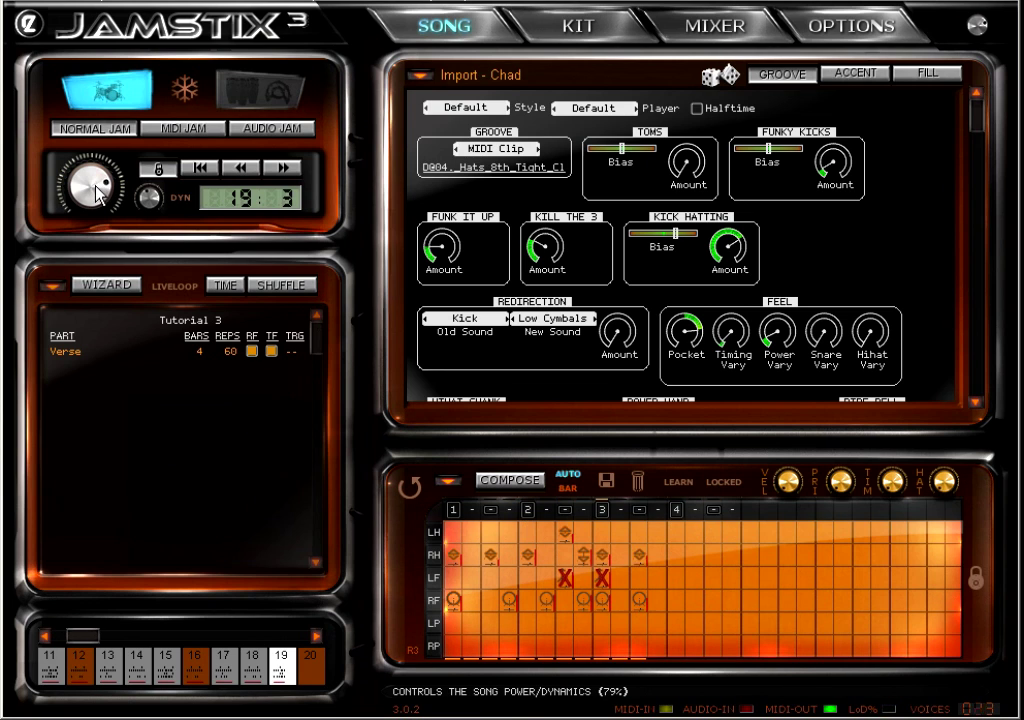
pyautogui.scroll(4, 98, 195)
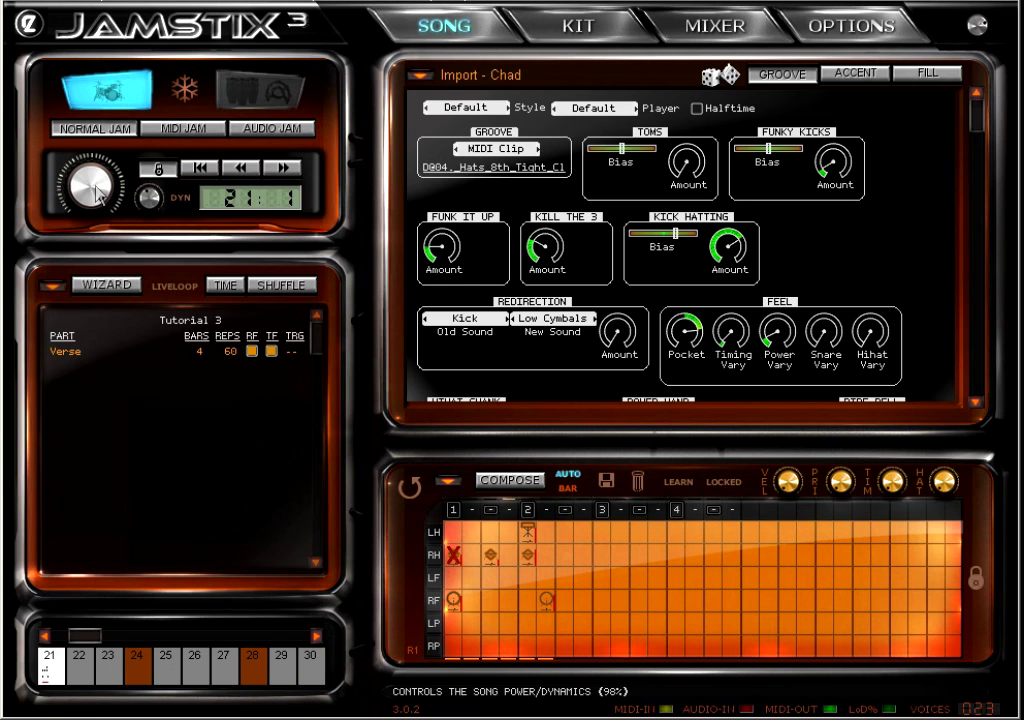
pyautogui.scroll(-11, 98, 195)
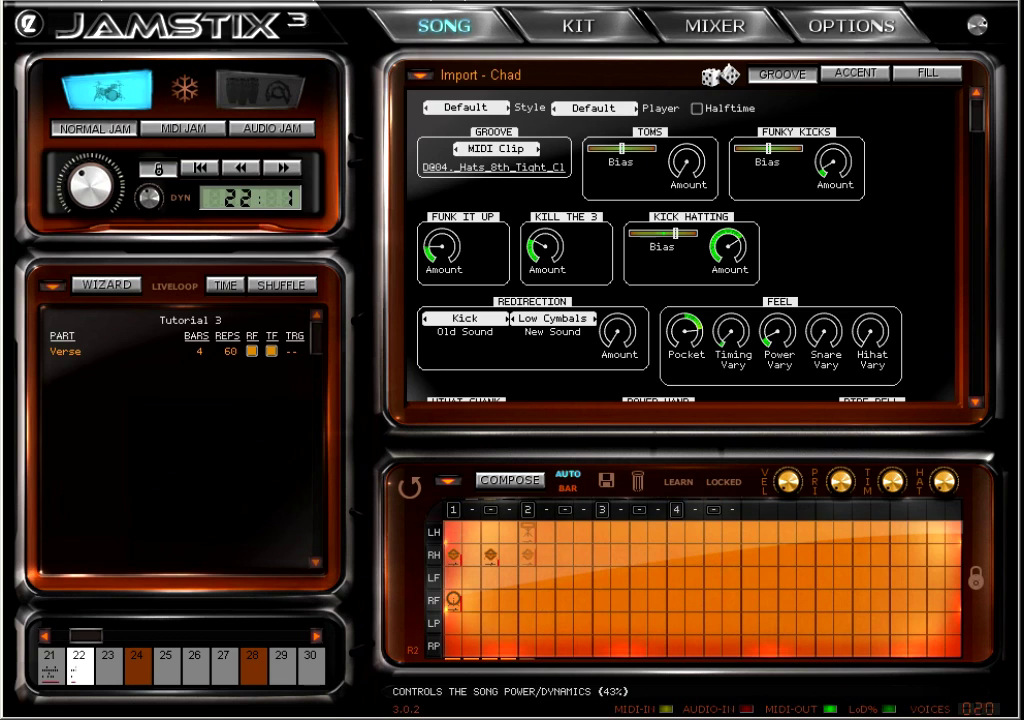
pyautogui.scroll(-5, 90, 183)
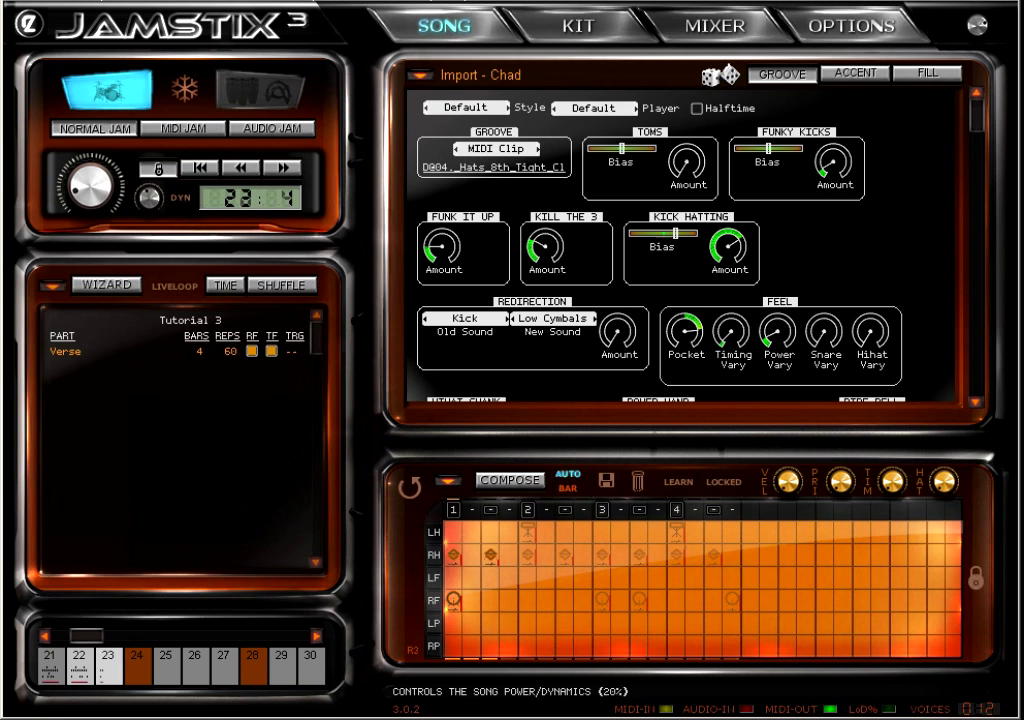
pyautogui.scroll(2, 90, 183)
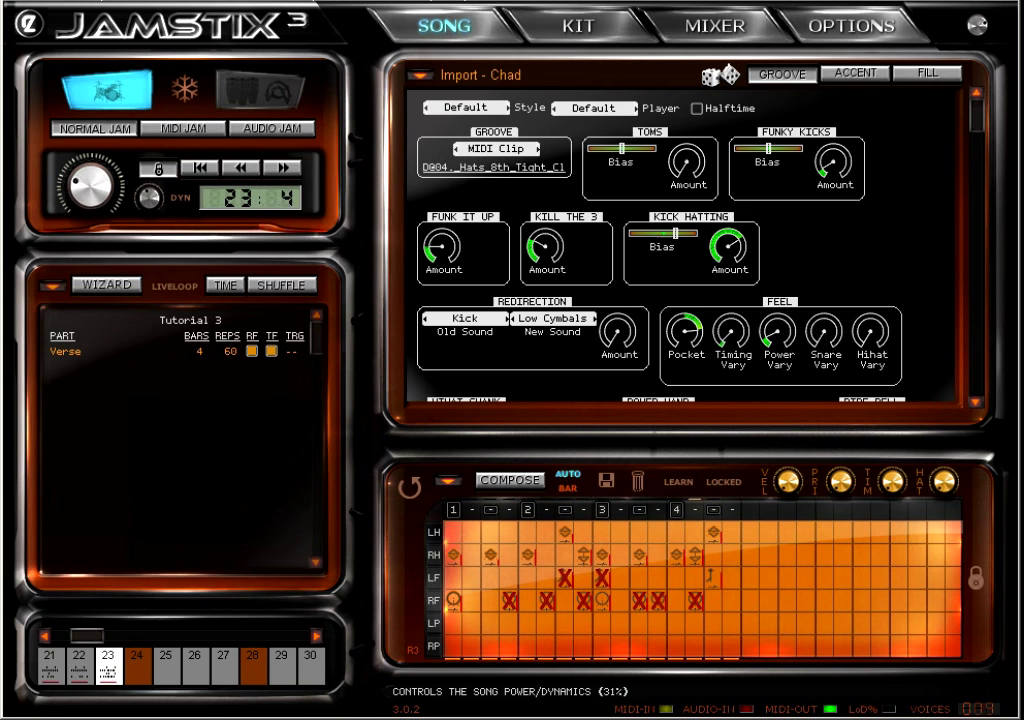
pyautogui.scroll(4, 90, 183)
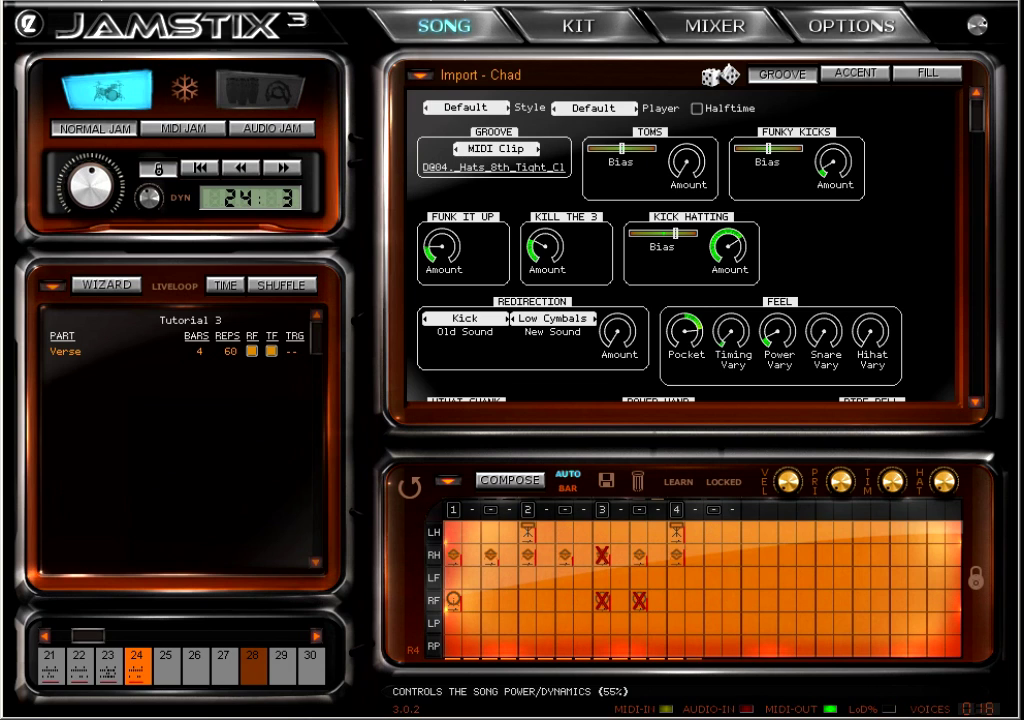
pyautogui.scroll(4, 98, 193)
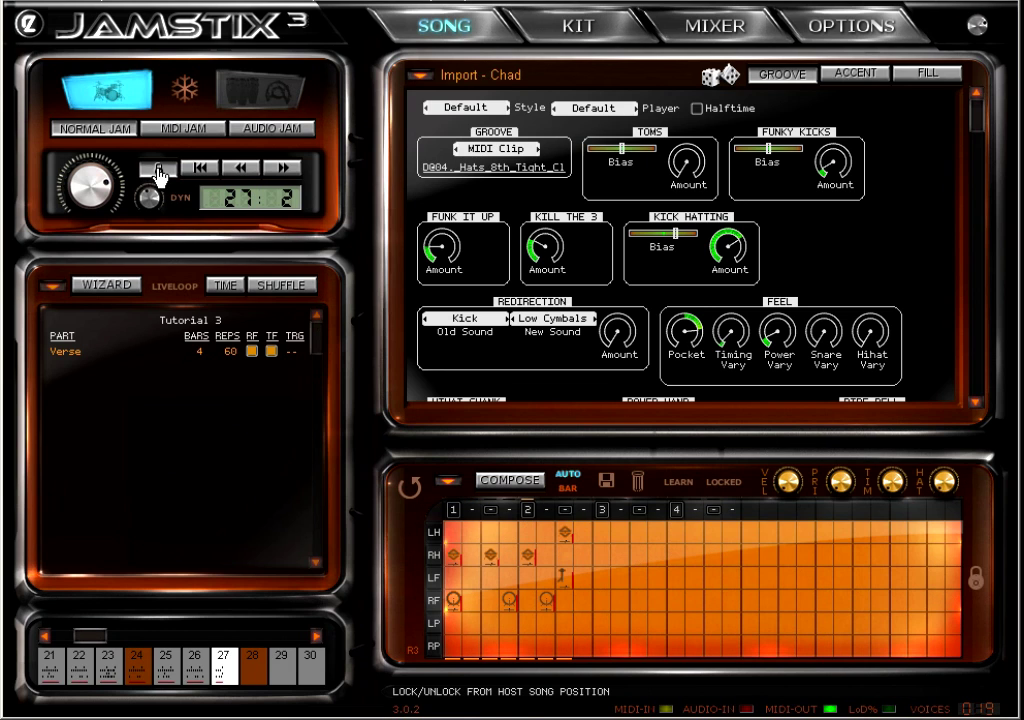
# Step: Save the current style as the style preset 'EZD Groove'
pyautogui.click(420, 78)
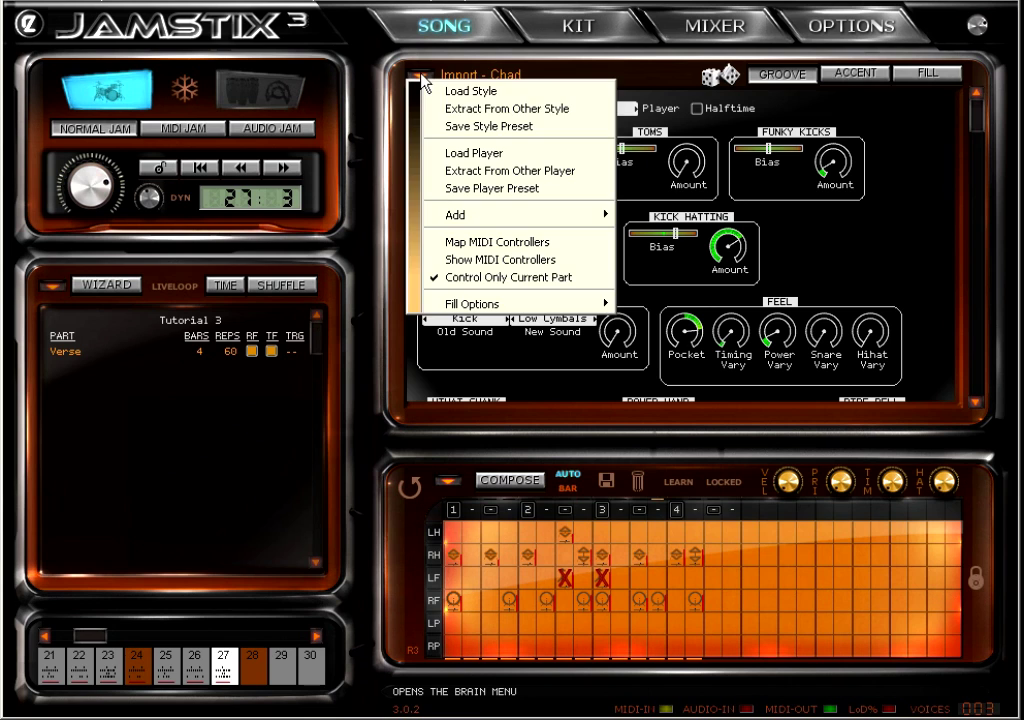
pyautogui.click(446, 127)
pyautogui.write('EZD Groove')
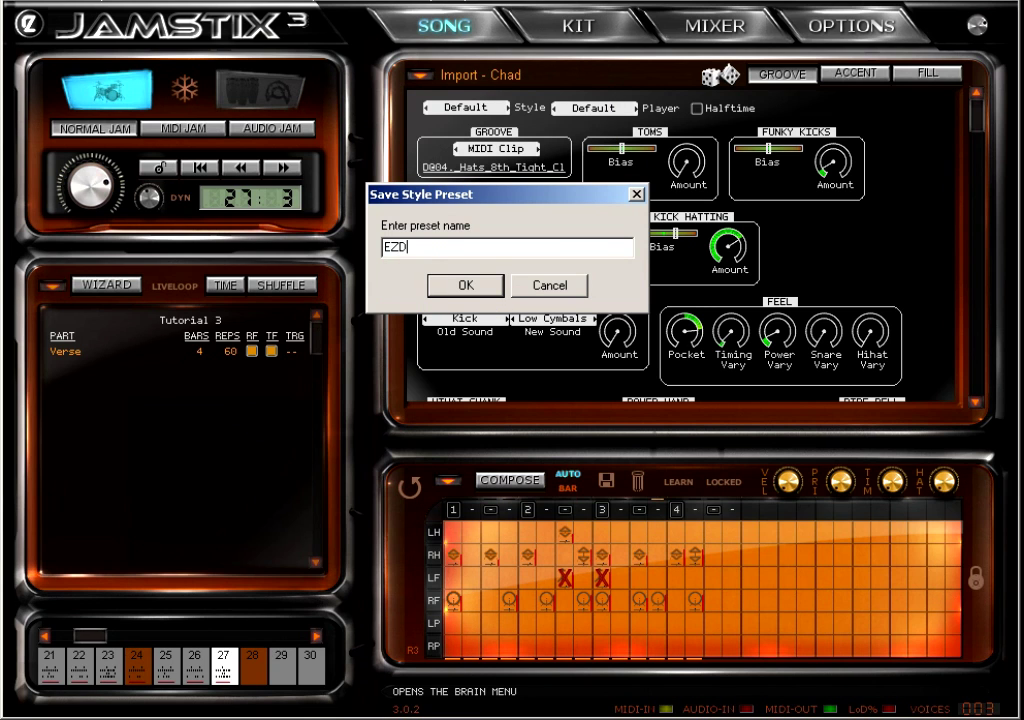
pyautogui.click(466, 287)
# Step: In the song wizard, choose the Import style with the EZD Groove preset, keeping drummer and kit
pyautogui.click(126, 290)
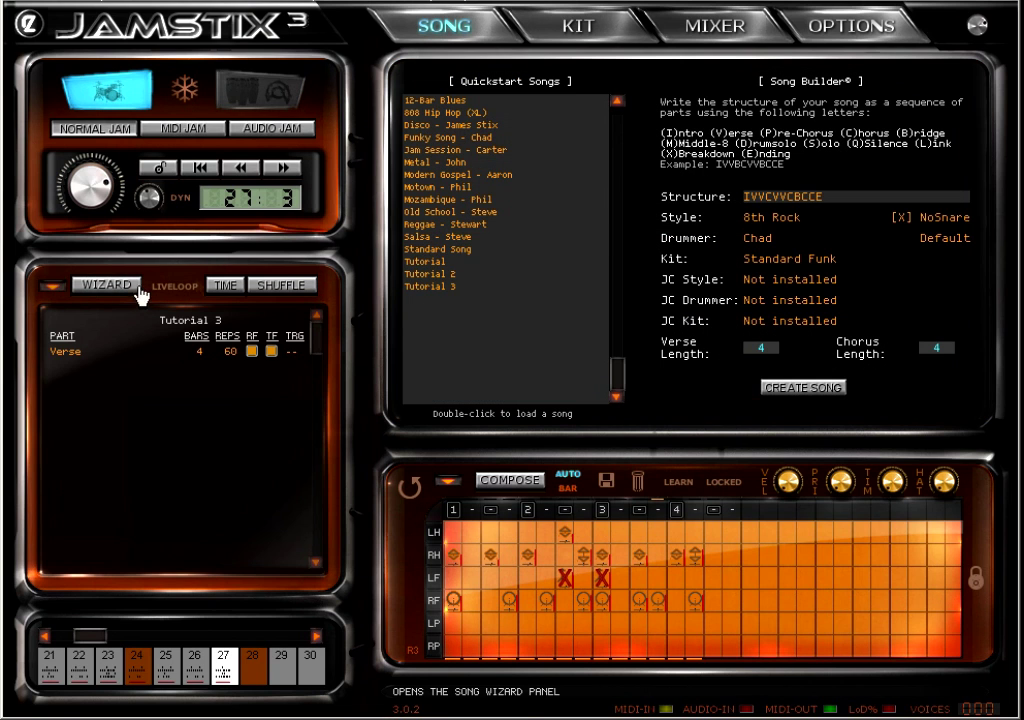
pyautogui.click(770, 219)
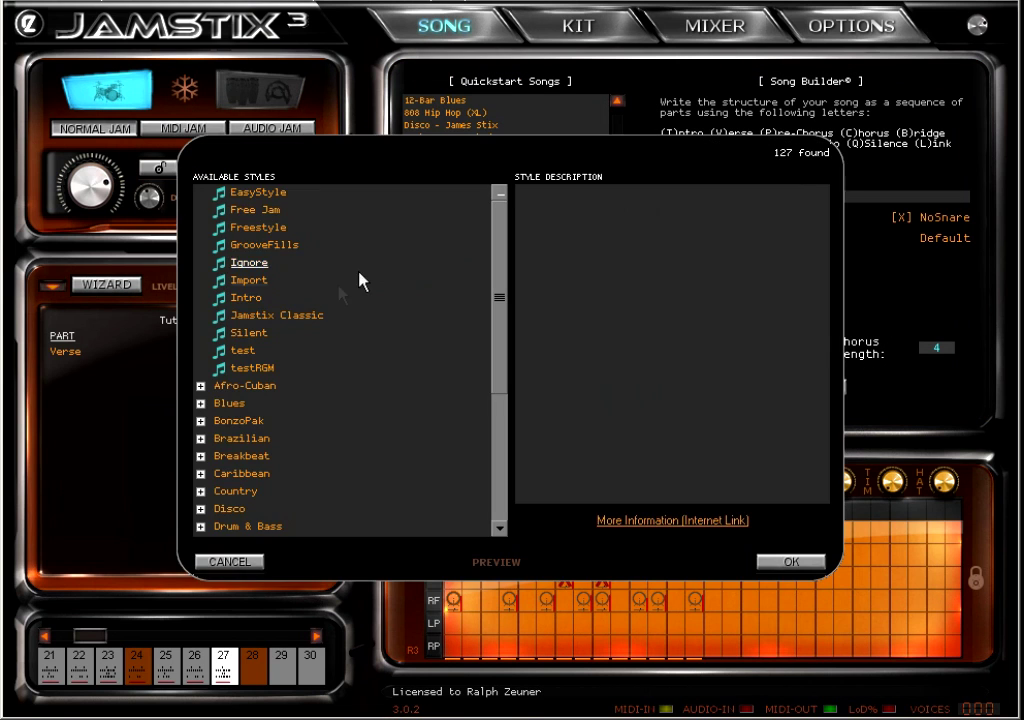
pyautogui.doubleClick(250, 281)
pyautogui.click(943, 218)
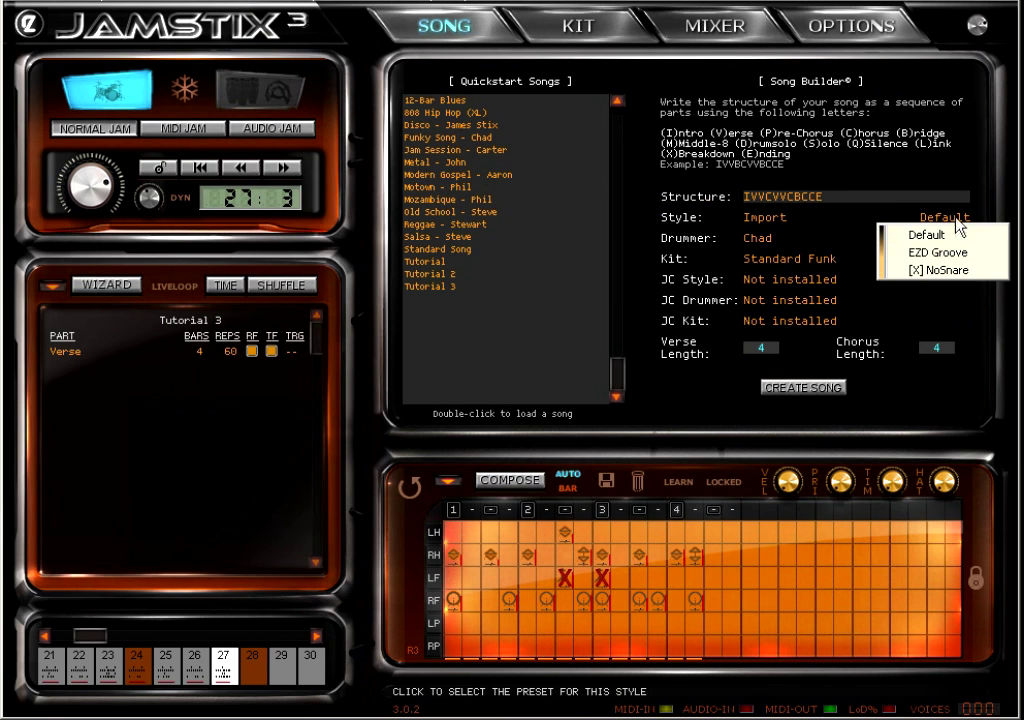
pyautogui.click(957, 254)
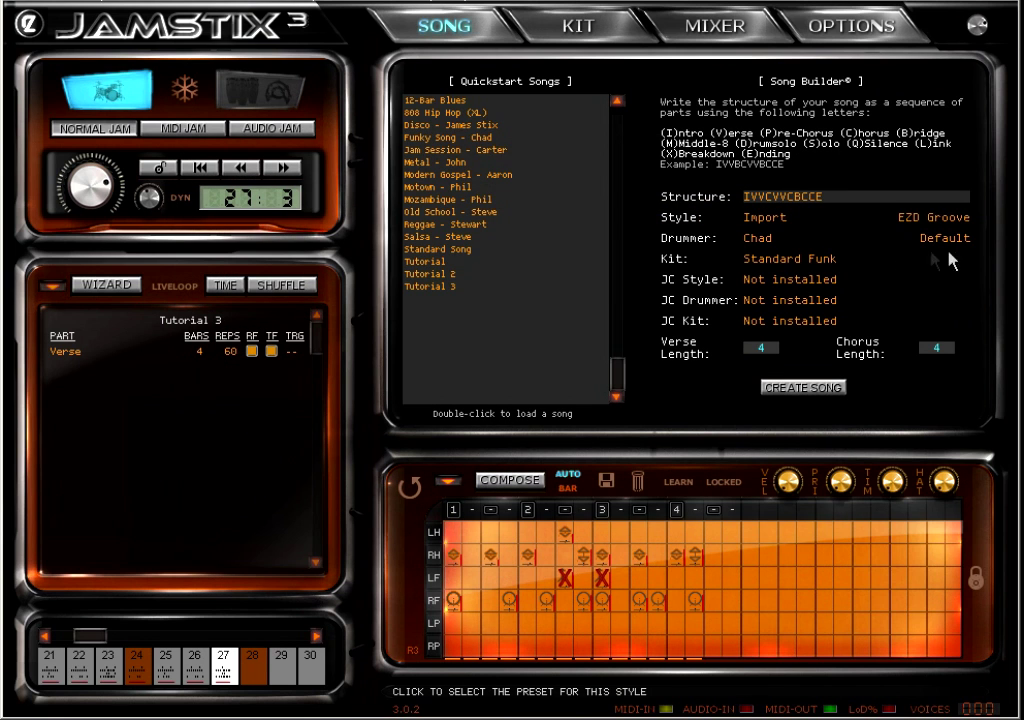
pyautogui.click(770, 238)
pyautogui.click(231, 556)
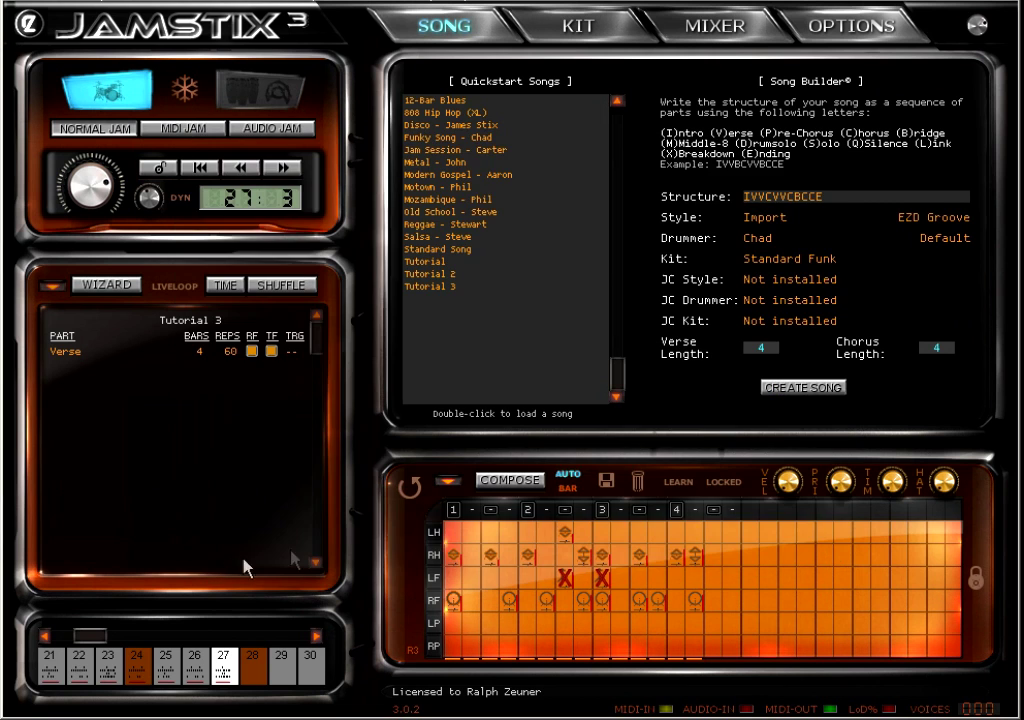
pyautogui.click(808, 262)
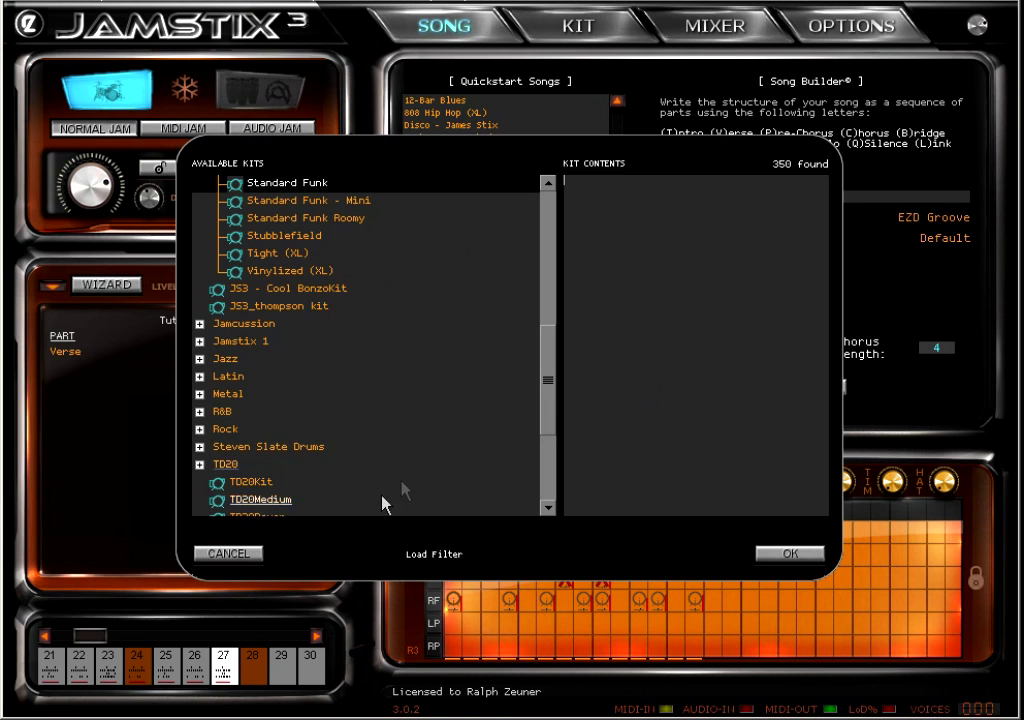
pyautogui.click(236, 554)
pyautogui.click(200, 167)
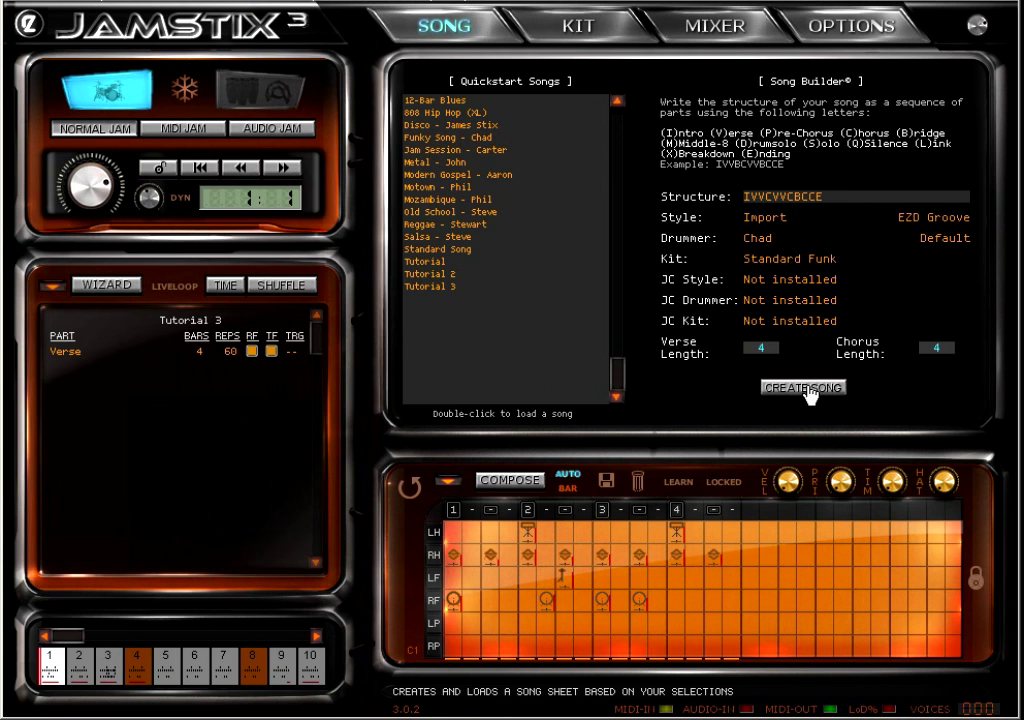
# Step: Enter the structure IVCMXE and create the song from it
pyautogui.moveTo(816, 196); pyautogui.dragTo(744, 203)
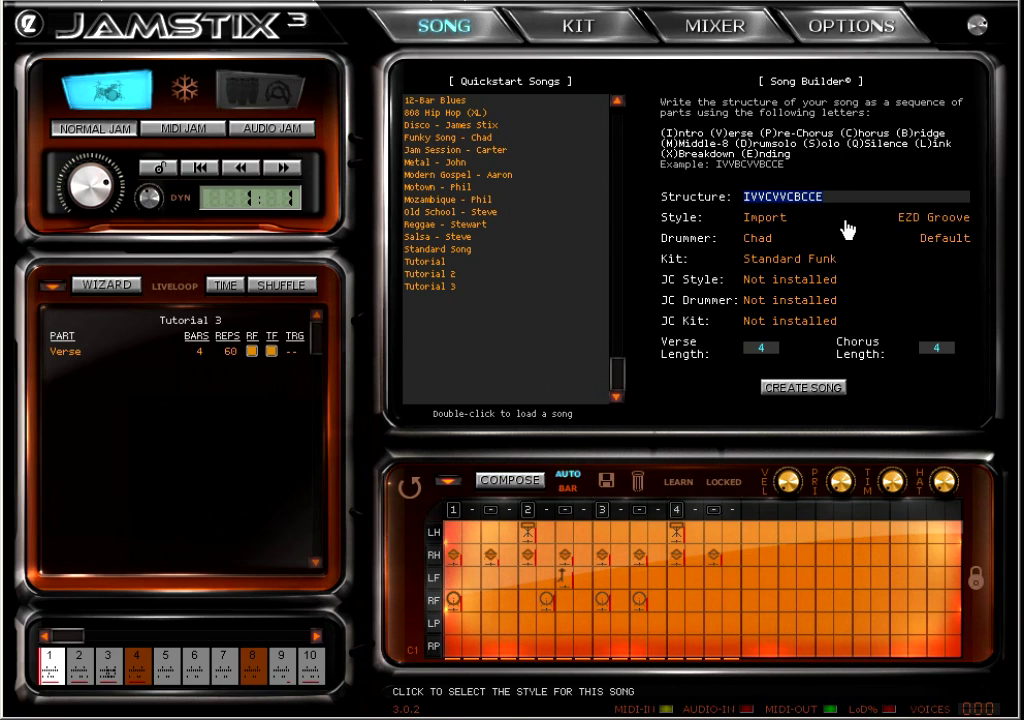
pyautogui.write('IVC')
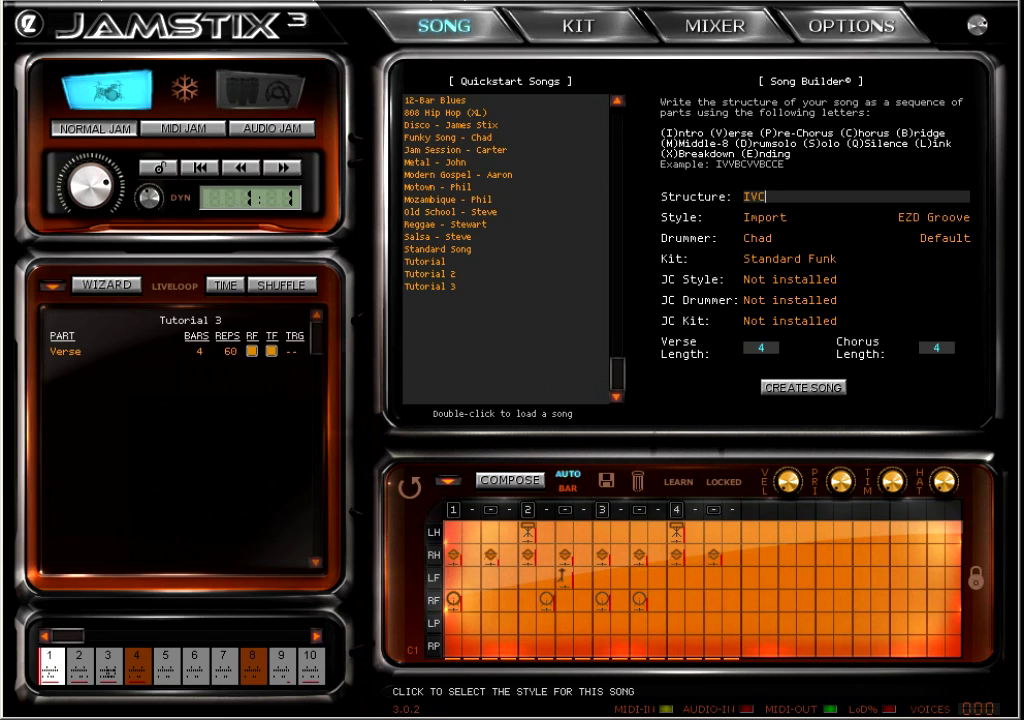
pyautogui.write('MXE')
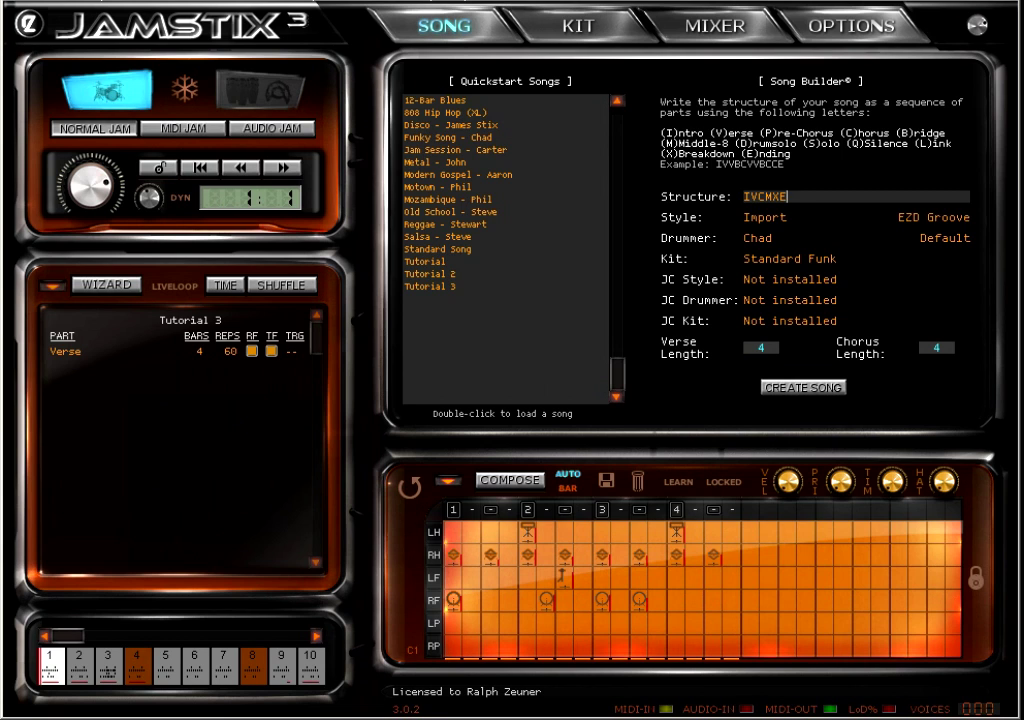
pyautogui.click(813, 389)
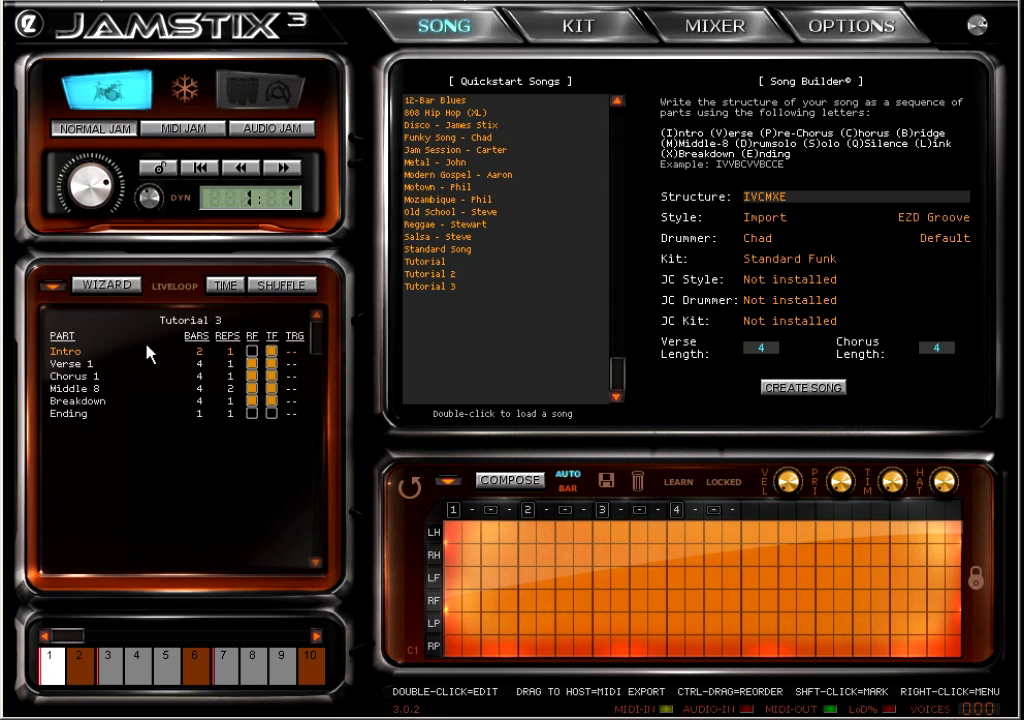
# Step: Start playback of the newly built IVCMXE song
pyautogui.click(159, 168)
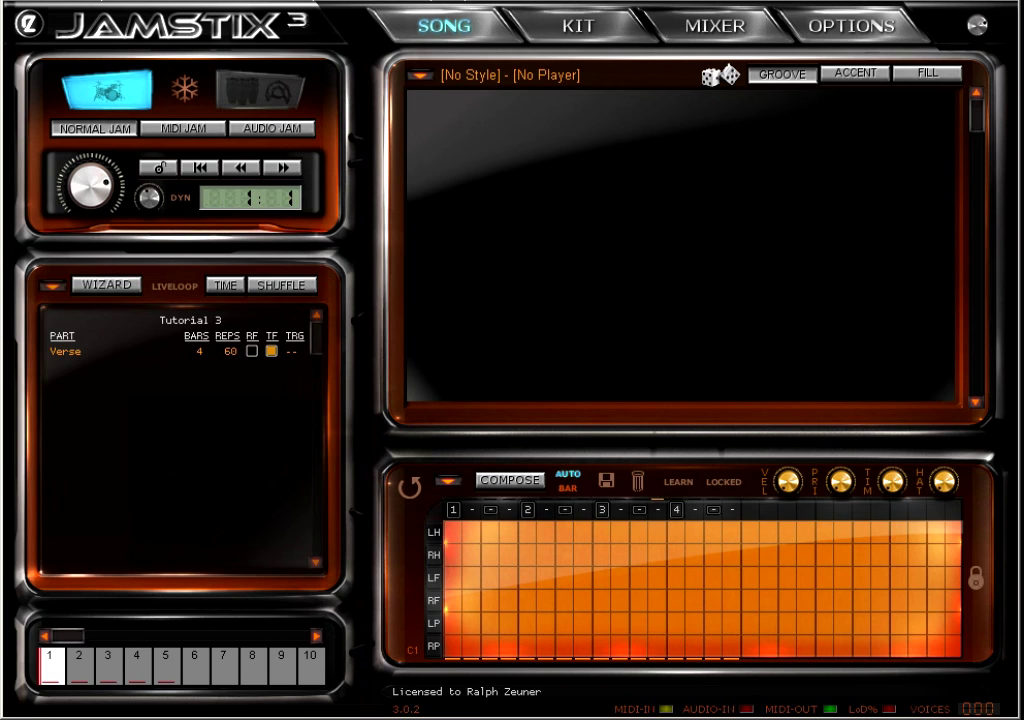
# Step: Reassign the Import style, load the 04._Hats_8th_Tight_Closed.mid clip, and loop the current bar
pyautogui.click(463, 82)
pyautogui.doubleClick(259, 290)
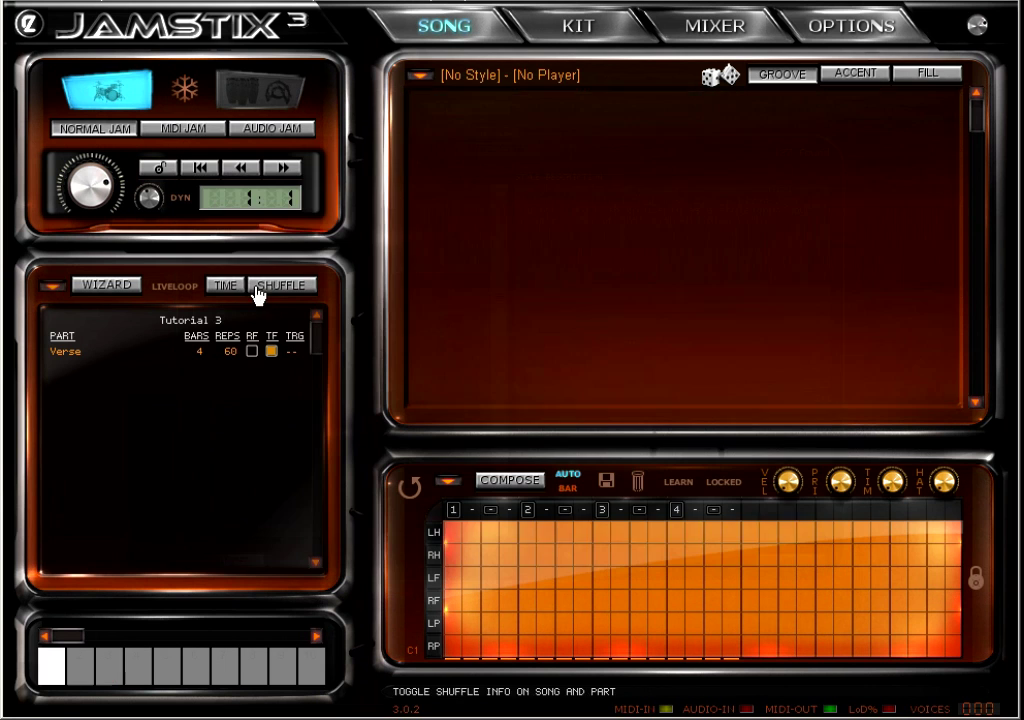
pyautogui.click(522, 172)
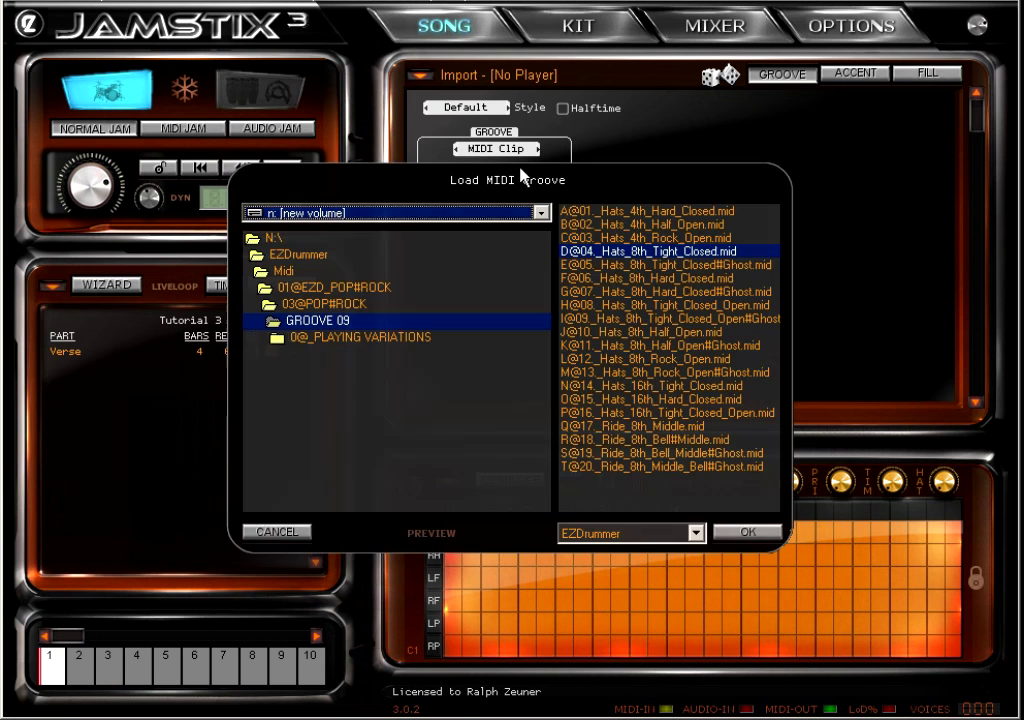
pyautogui.click(735, 532)
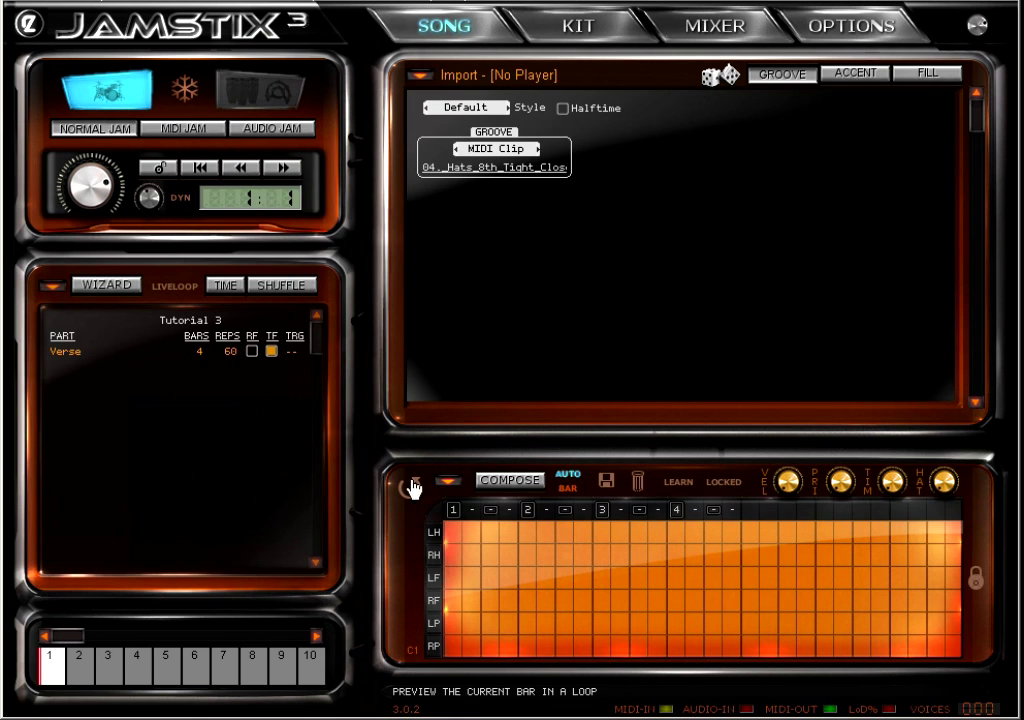
pyautogui.click(410, 486)
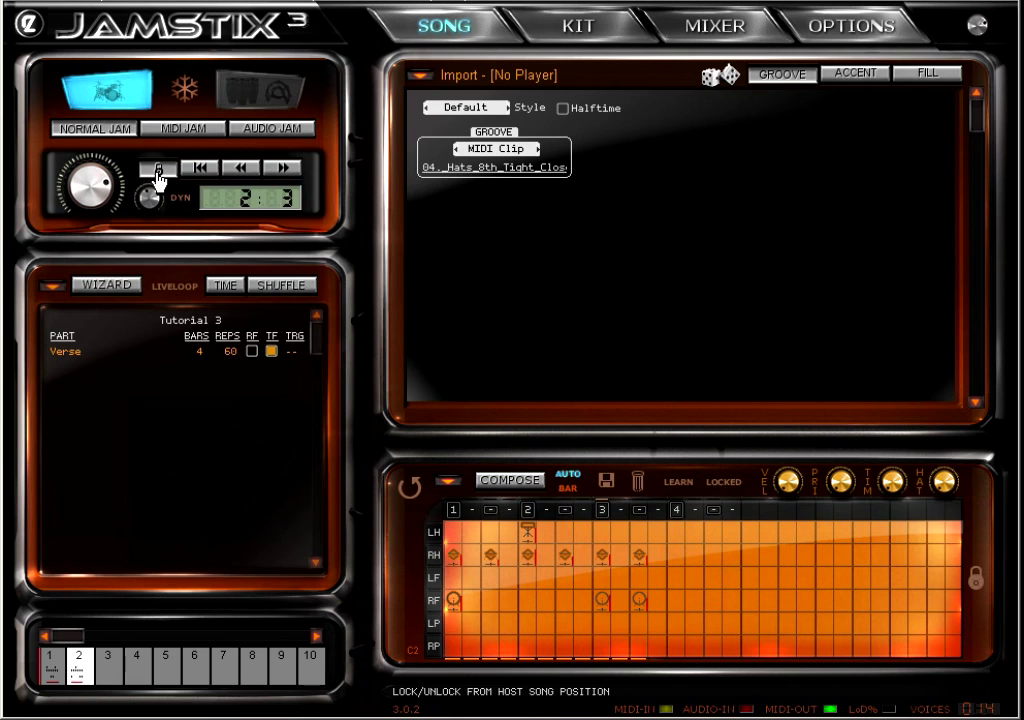
# Step: Clear the entire right-hand limb of the groove for this part
pyautogui.rightClick(438, 556)
pyautogui.moveTo(500, 566)
pyautogui.click(660, 584)
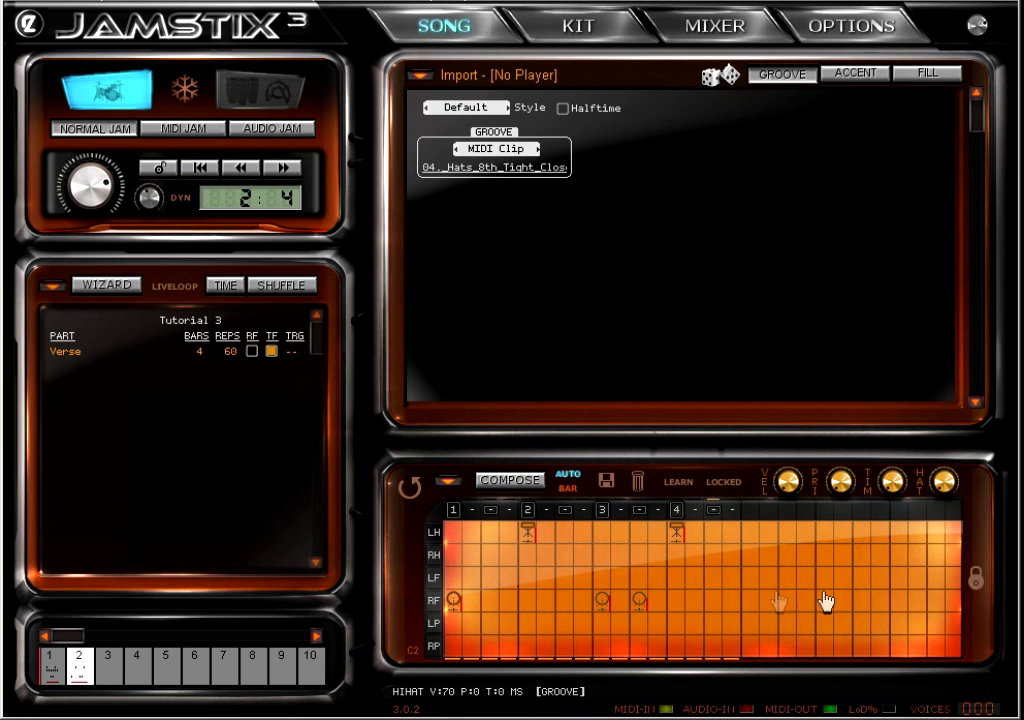
pyautogui.click(449, 482)
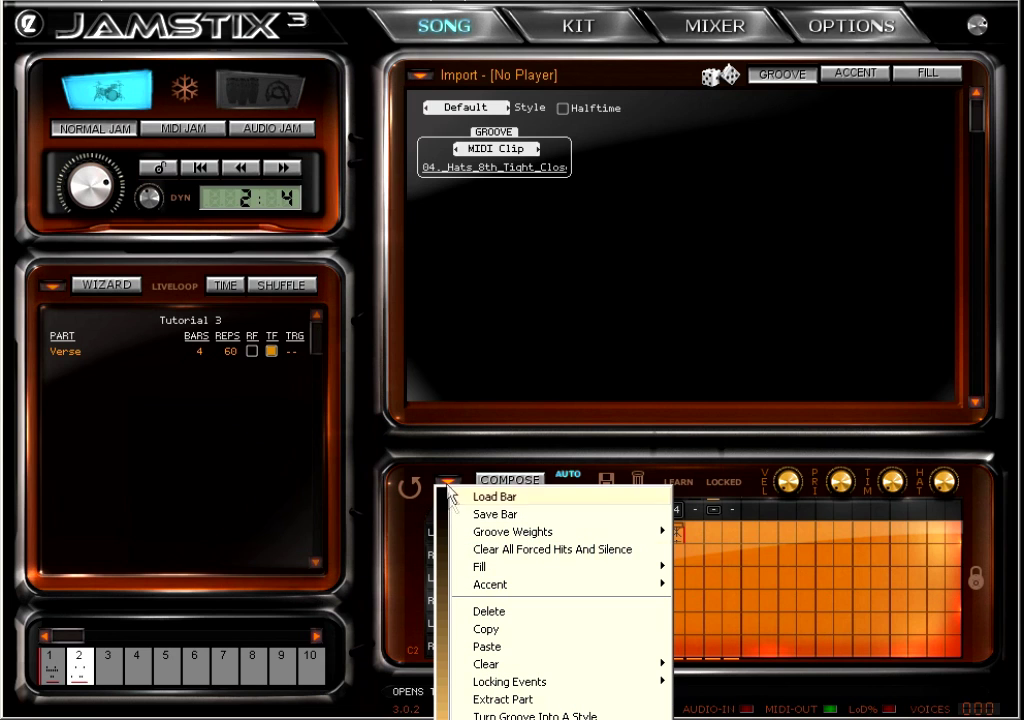
# Step: Turn the 1-bar groove into a style (JSx Groove / Bar Groove) and play it briefly
pyautogui.click(535, 714)
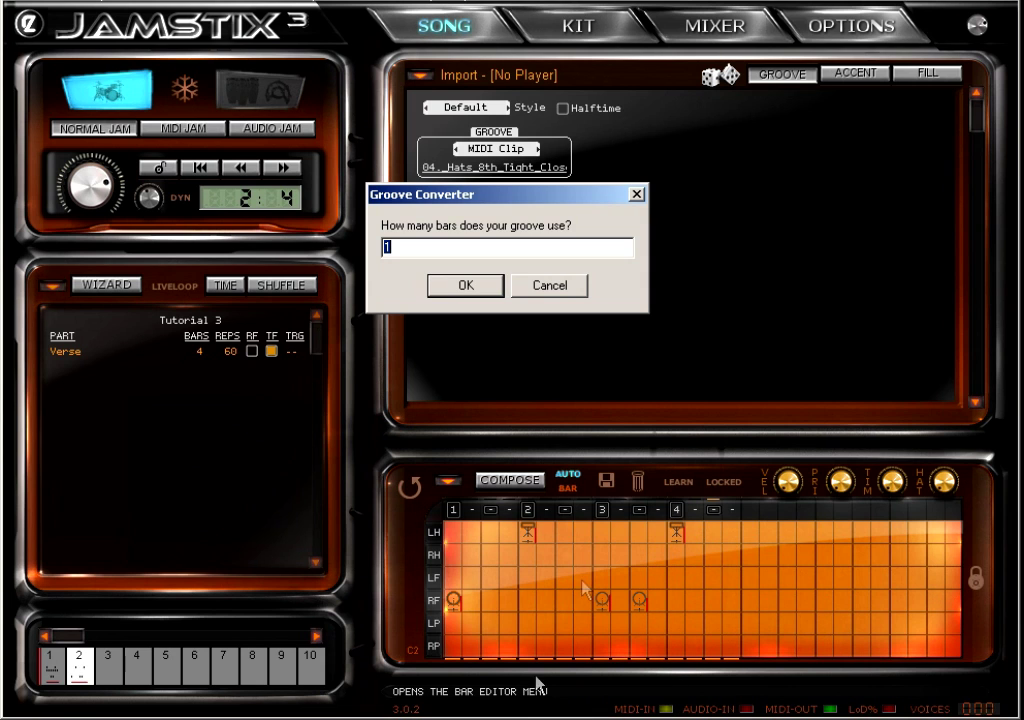
pyautogui.click(474, 298)
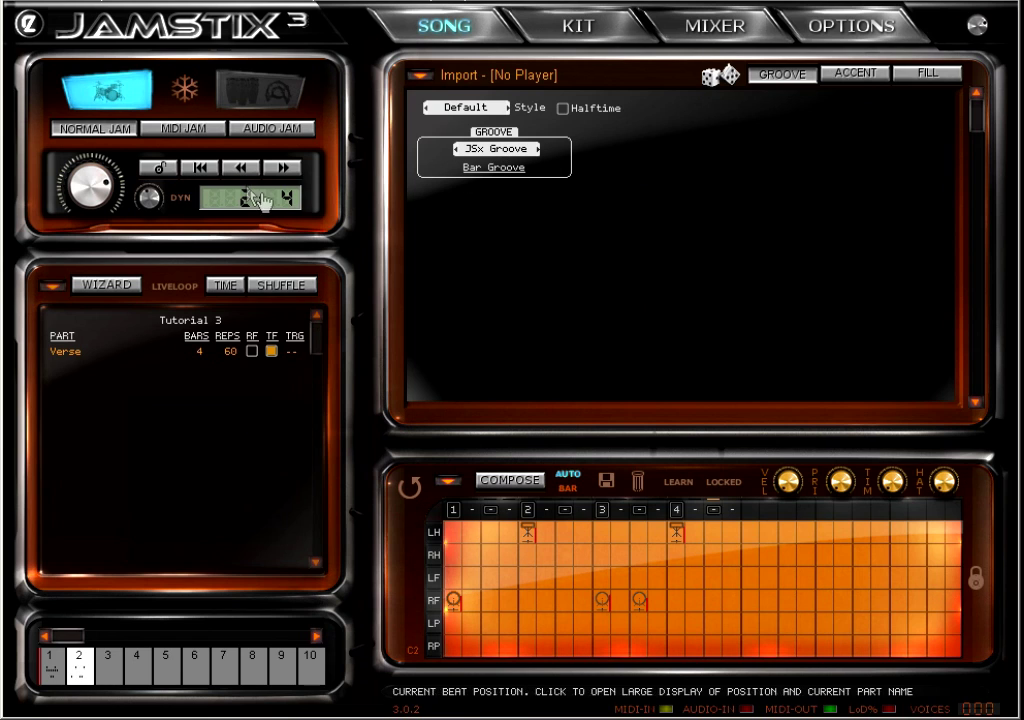
pyautogui.click(158, 167)
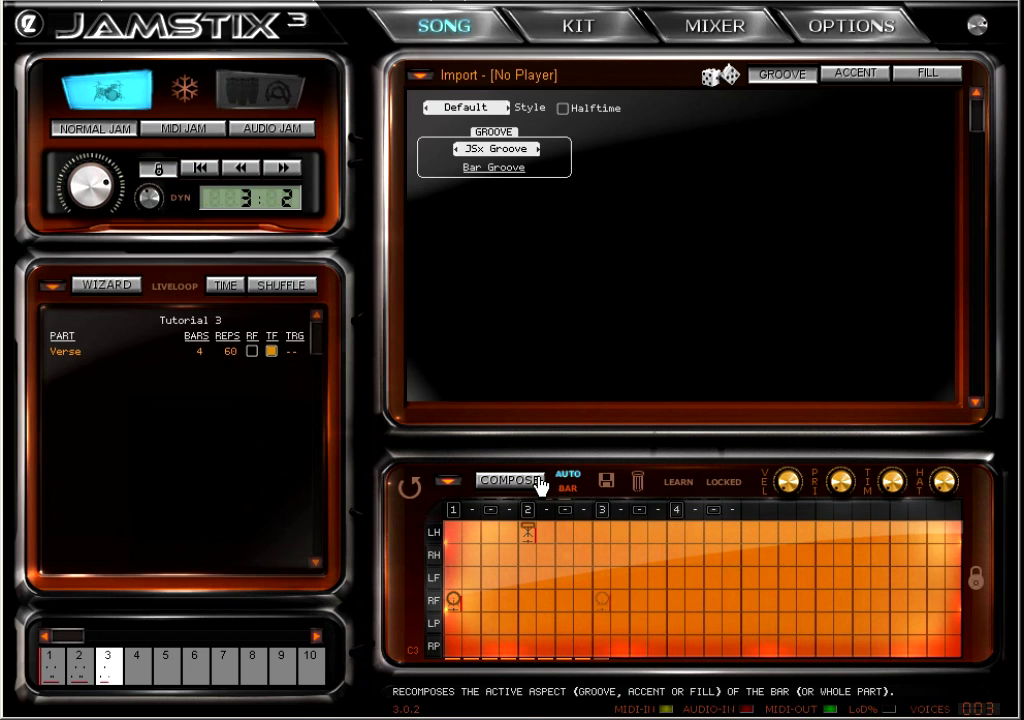
pyautogui.click(158, 168)
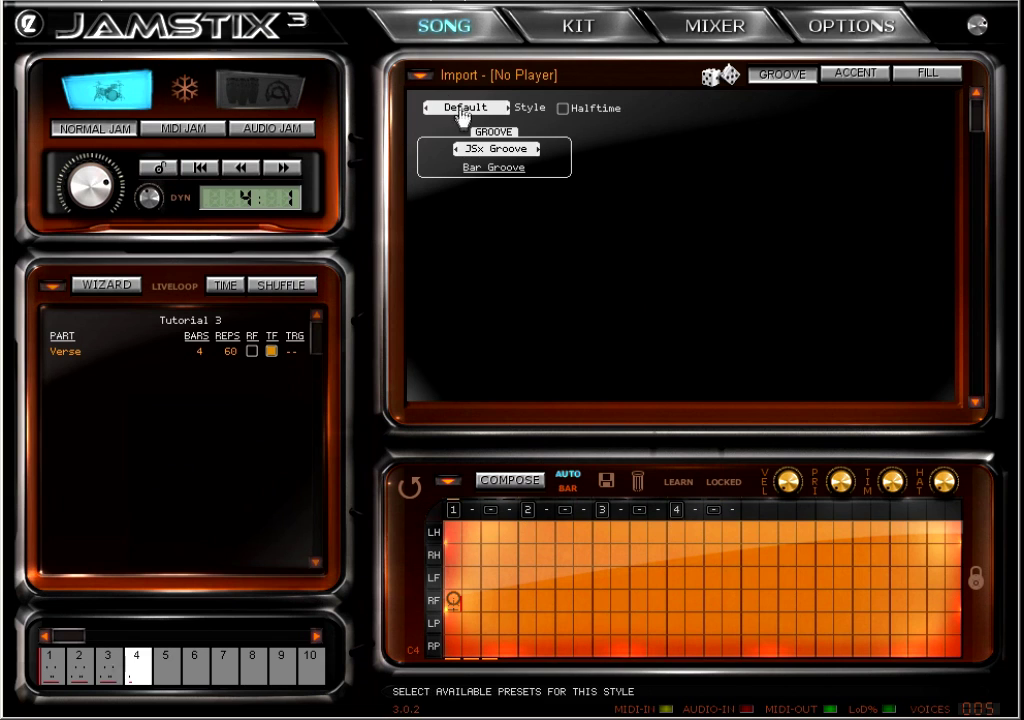
# Step: Extract the Groove - Hihat element from Toolbox's Standard Rock style into this style
pyautogui.click(425, 76)
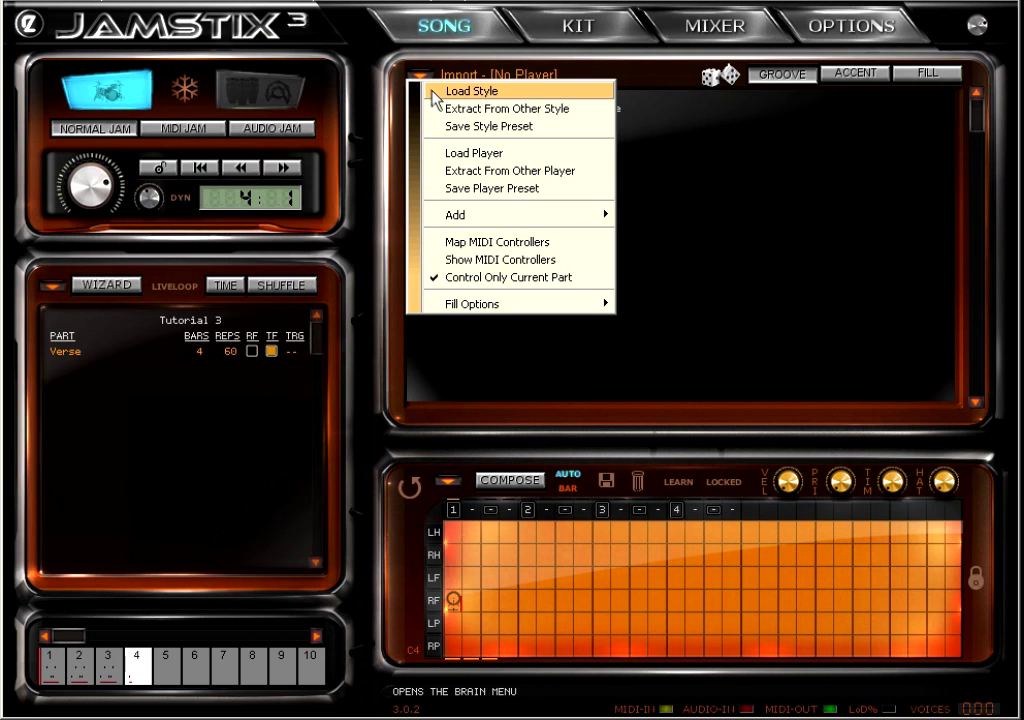
pyautogui.click(440, 109)
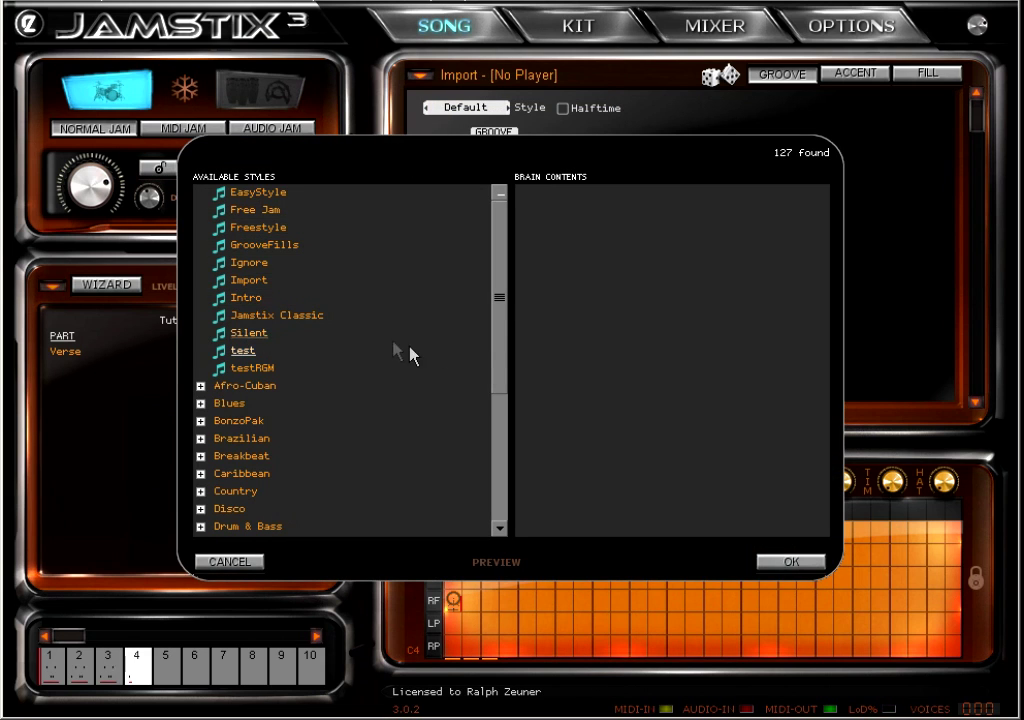
pyautogui.moveTo(498, 350); pyautogui.dragTo(286, 530)
pyautogui.click(242, 512)
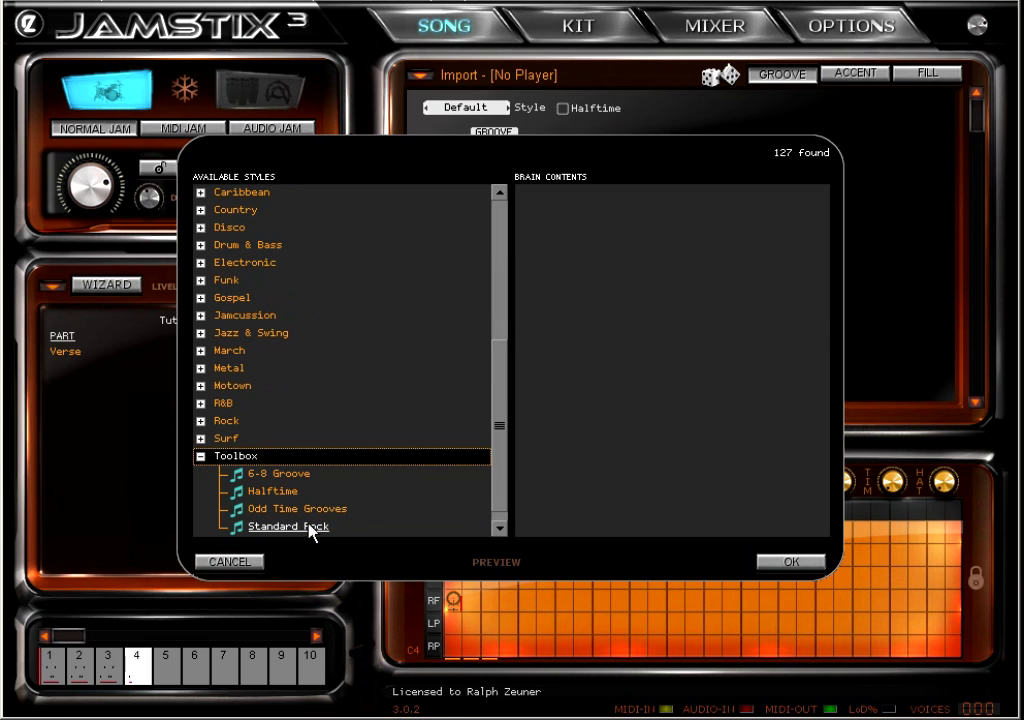
pyautogui.click(302, 527)
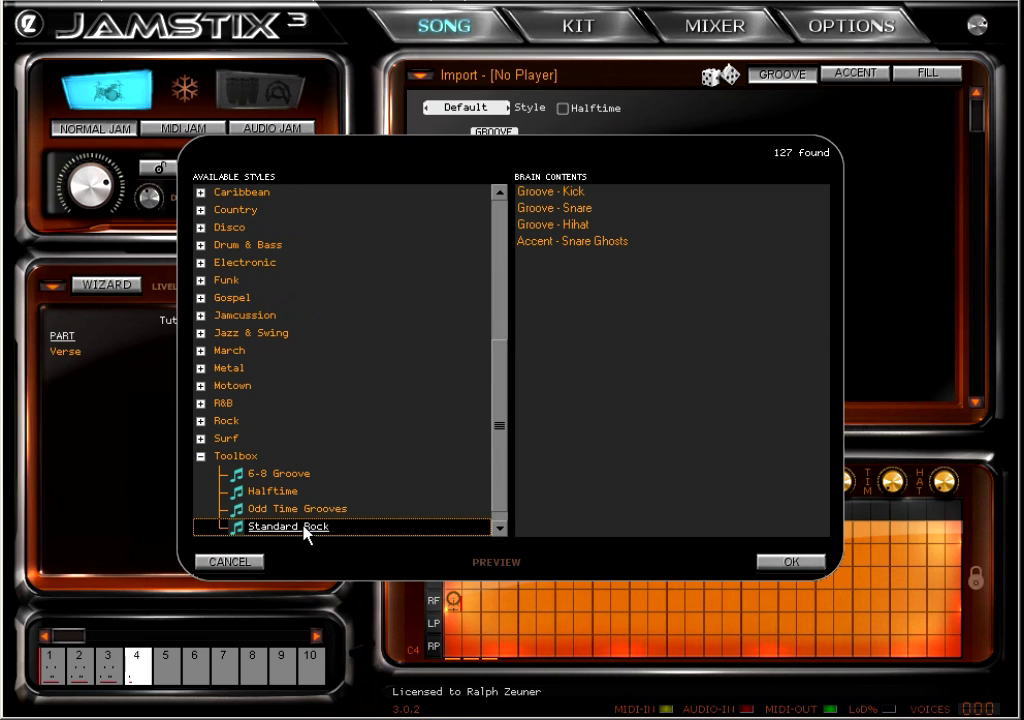
pyautogui.click(594, 226)
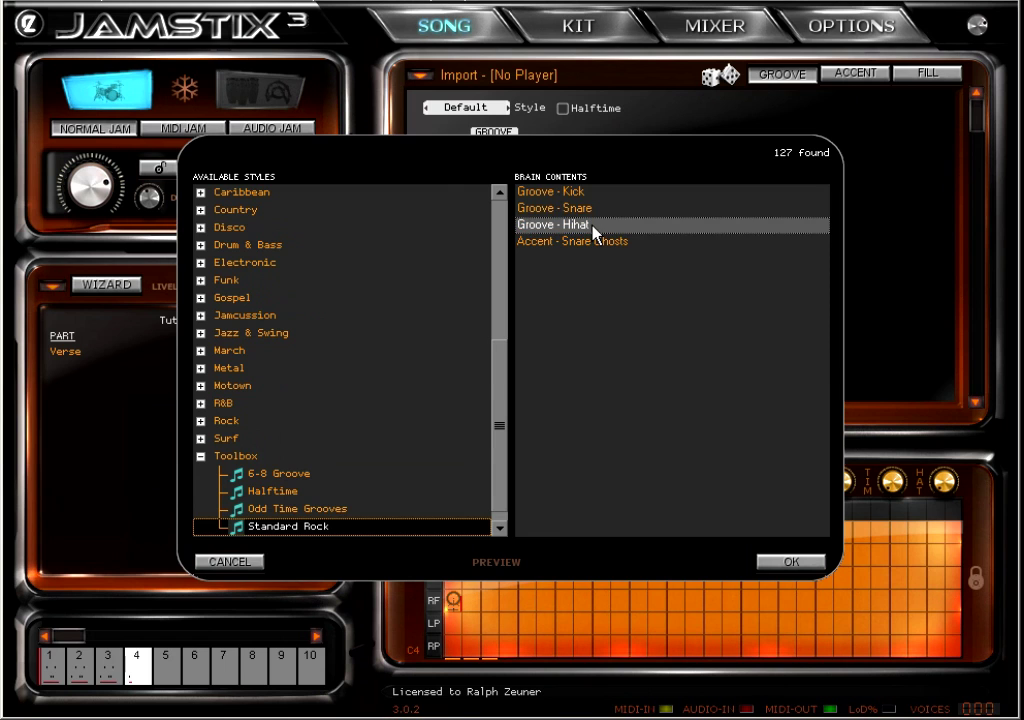
pyautogui.click(790, 562)
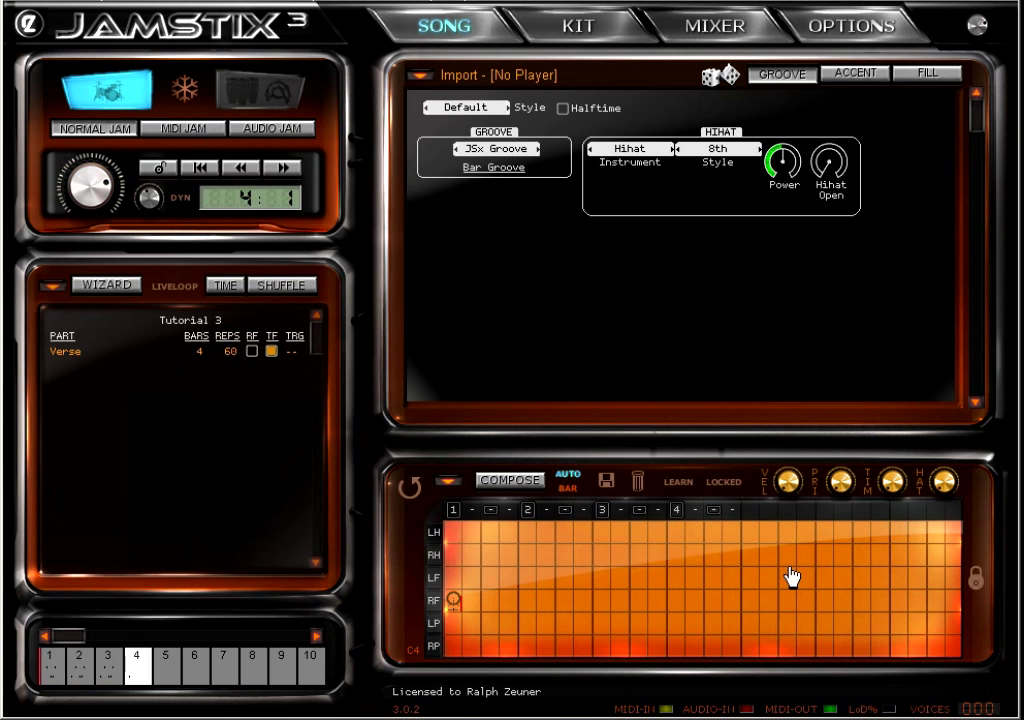
pyautogui.click(200, 168)
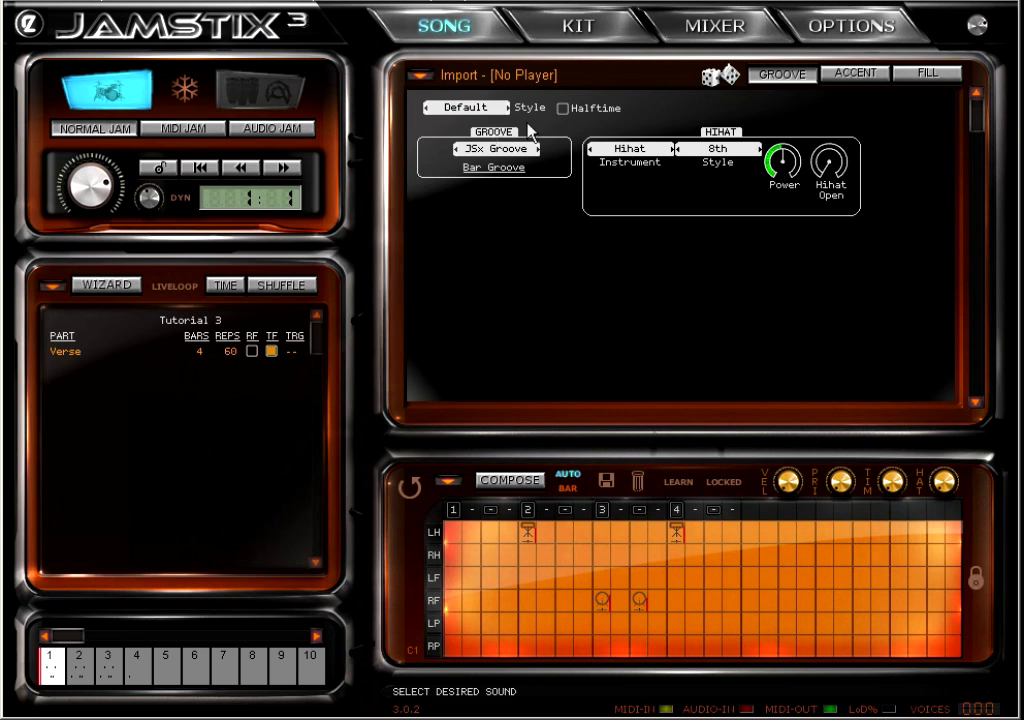
# Step: Load Chad as the drummer and start playback to hear him play
pyautogui.click(420, 74)
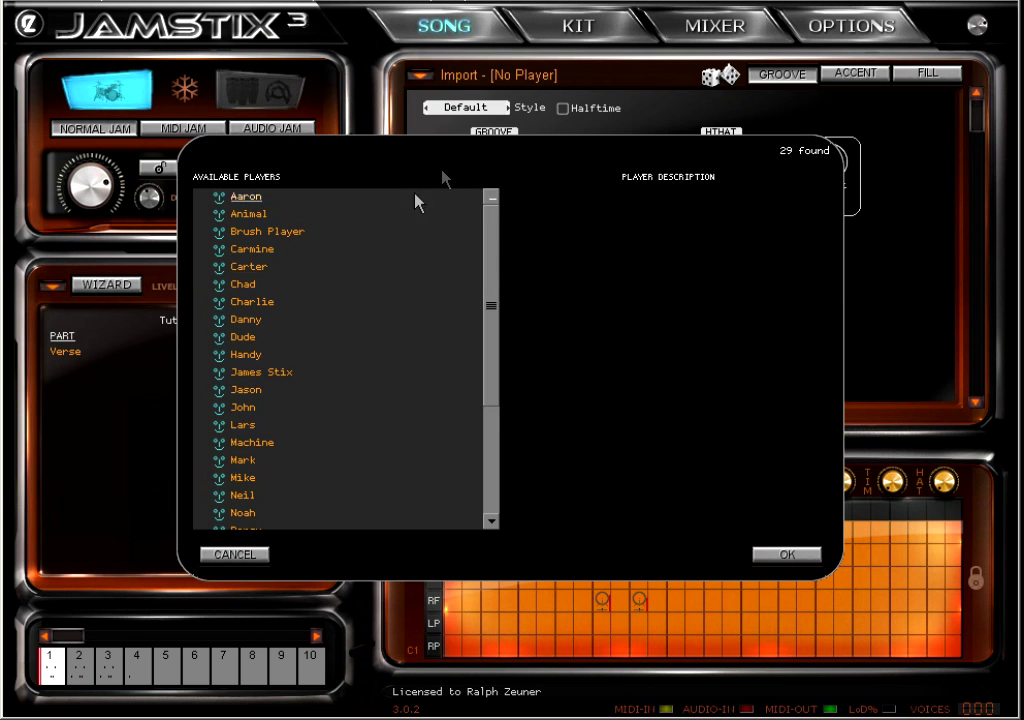
pyautogui.doubleClick(254, 290)
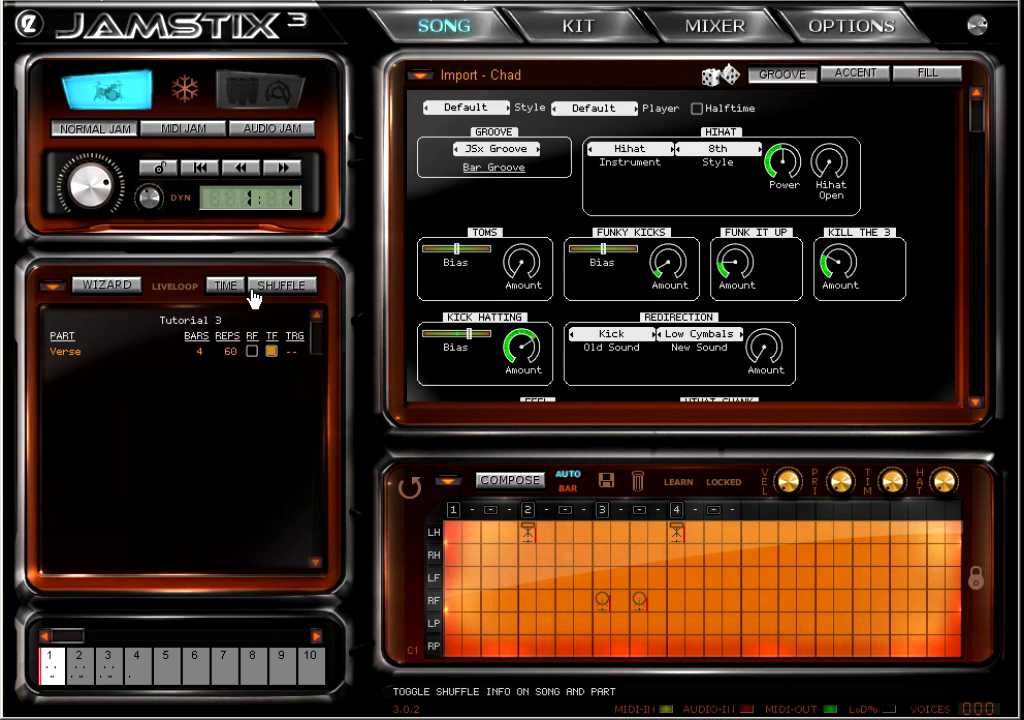
pyautogui.click(158, 168)
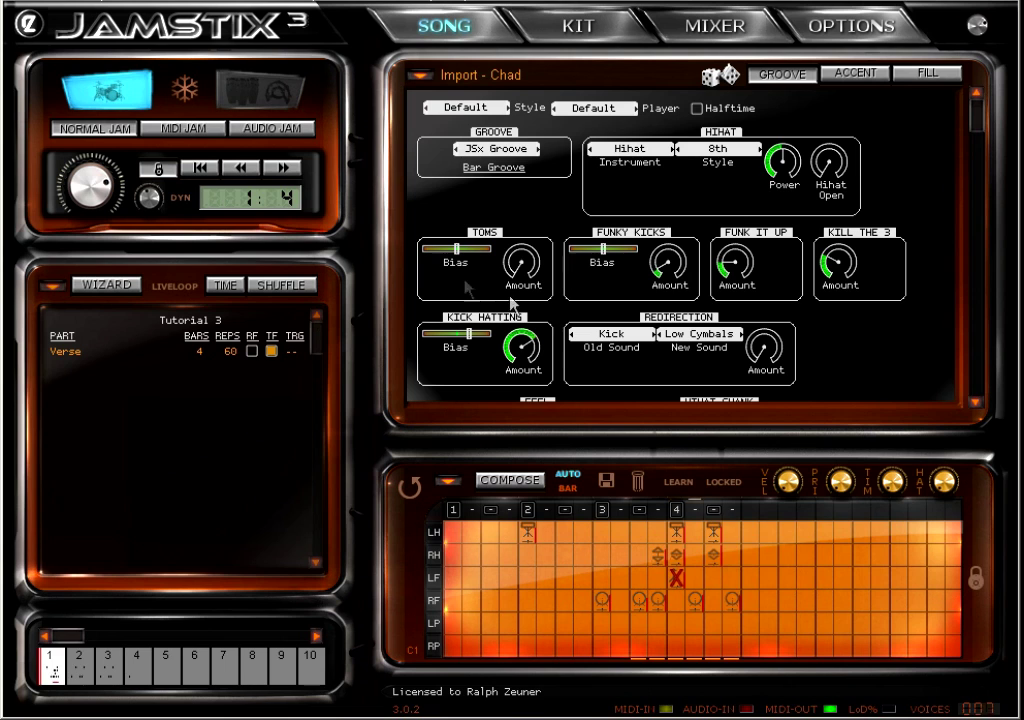
# Step: Audition hi-hat styles Heavy and 16th Funky, then settle on Gallop
pyautogui.click(721, 155)
pyautogui.click(733, 170)
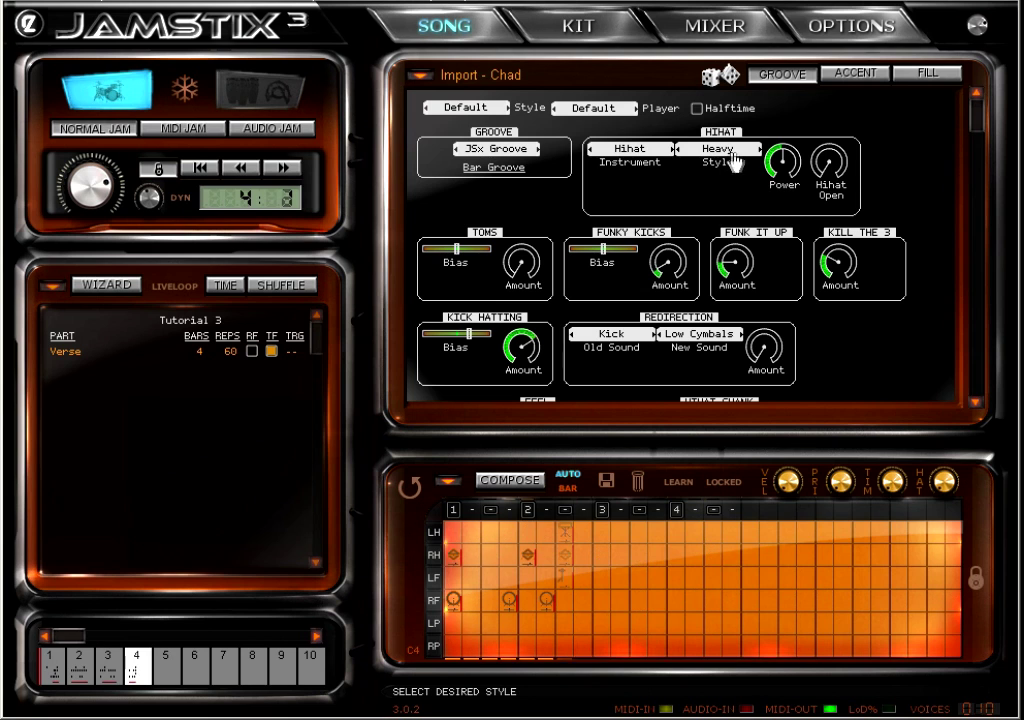
pyautogui.click(735, 160)
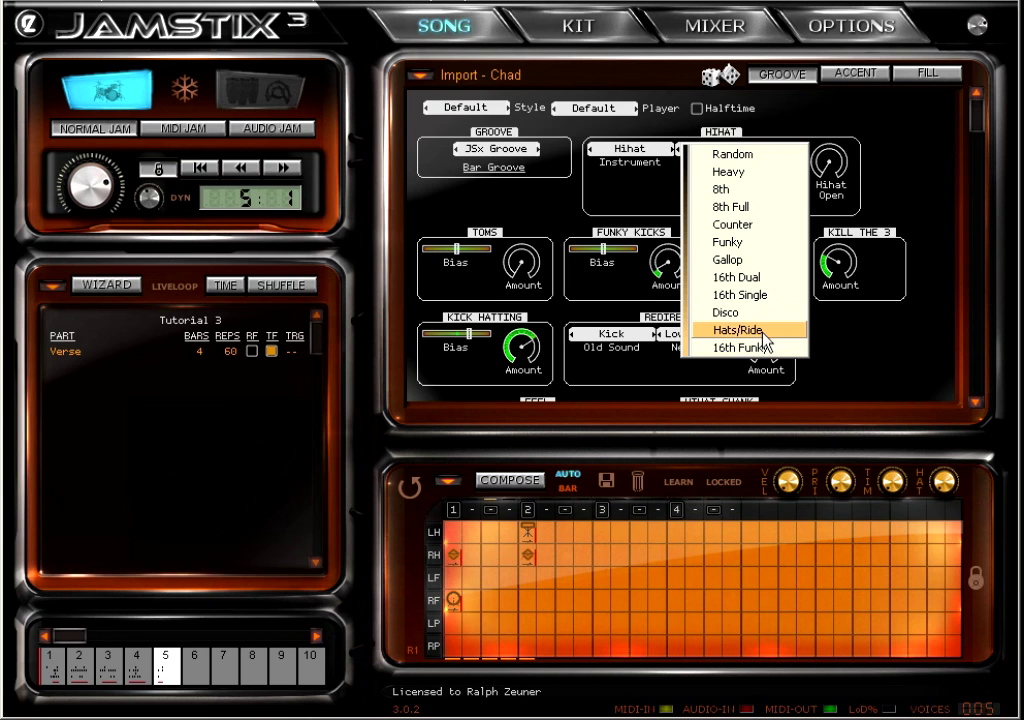
pyautogui.click(760, 347)
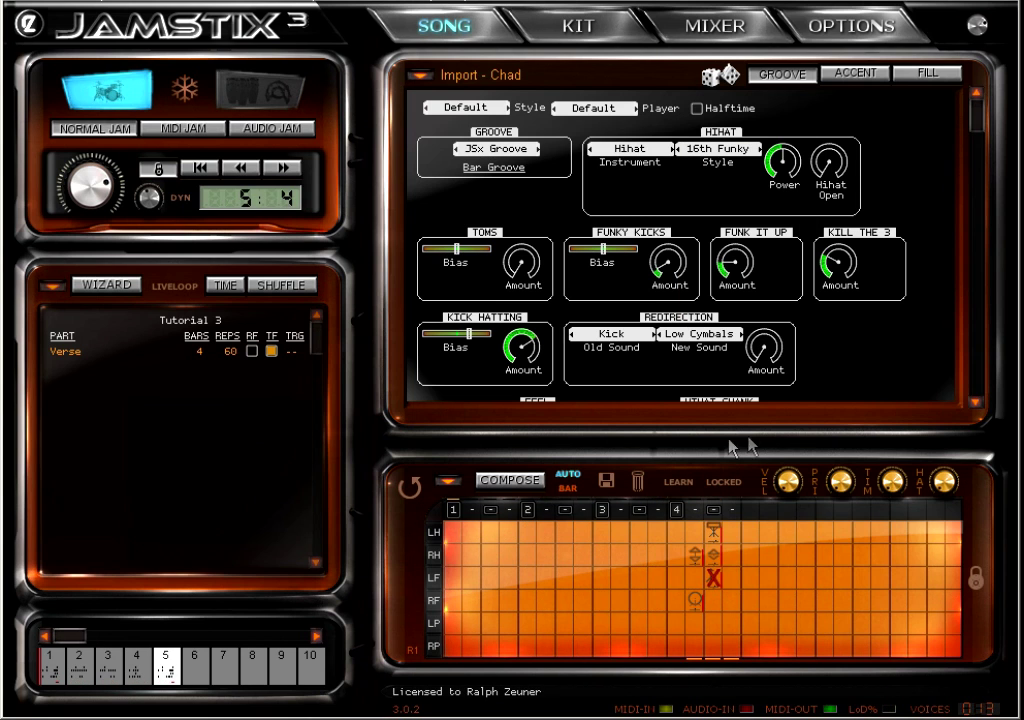
pyautogui.click(738, 157)
pyautogui.click(754, 263)
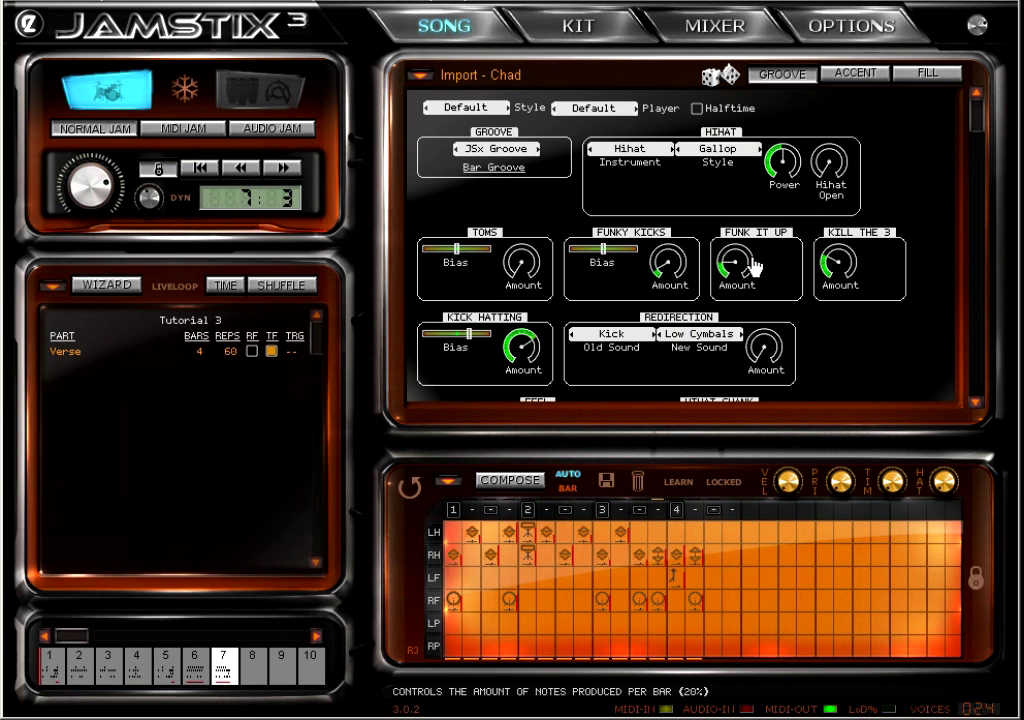